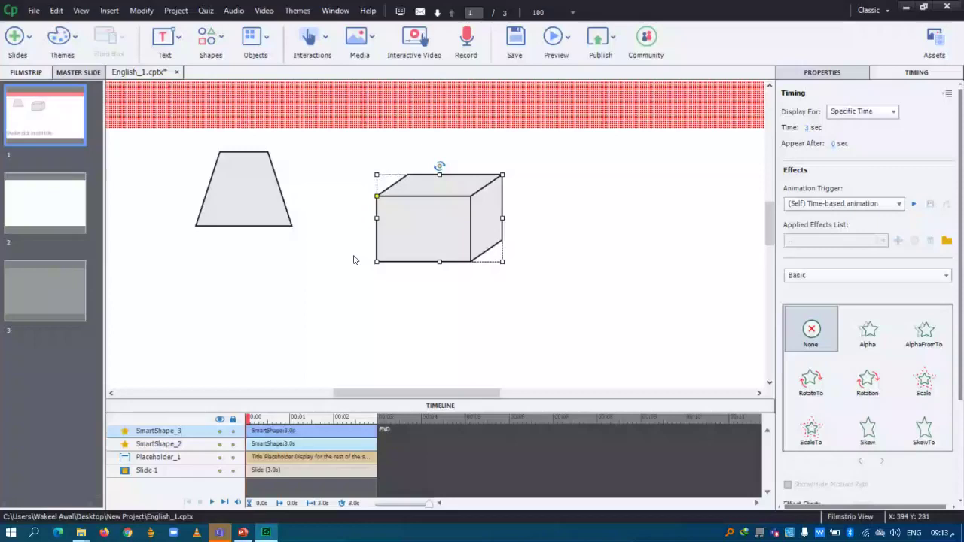
Step: Move the trapezoid slightly lower on the slide and show its object properties
left_click(259, 192)
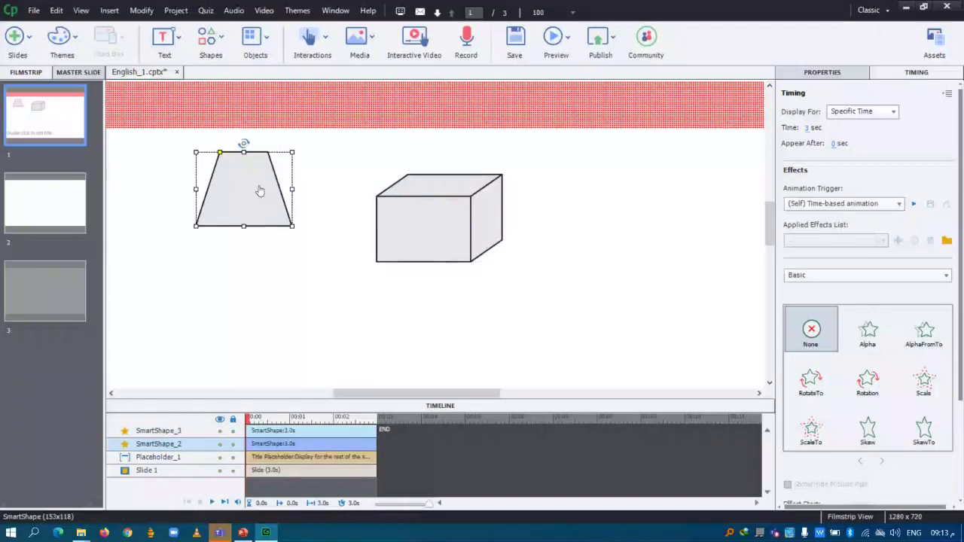
left_click_drag(259, 191, 256, 210)
left_click(821, 73)
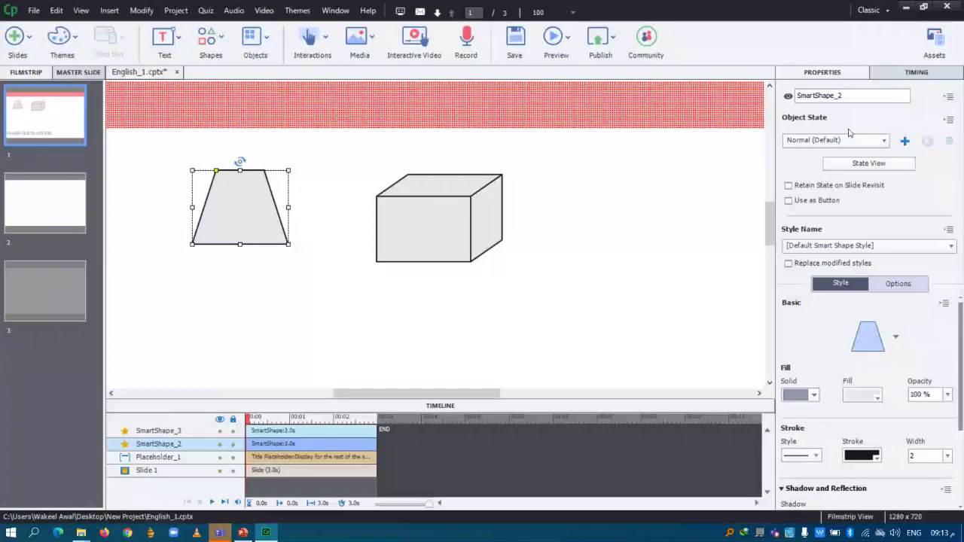
Step: Fill the 3D box with solid orange and reselect the trapezoid
double_click(803, 94)
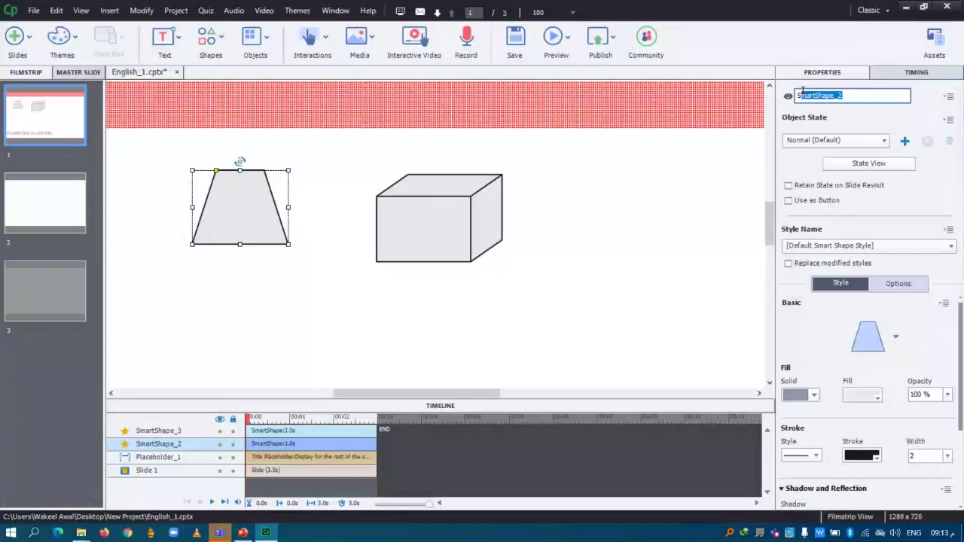
key("Tab")
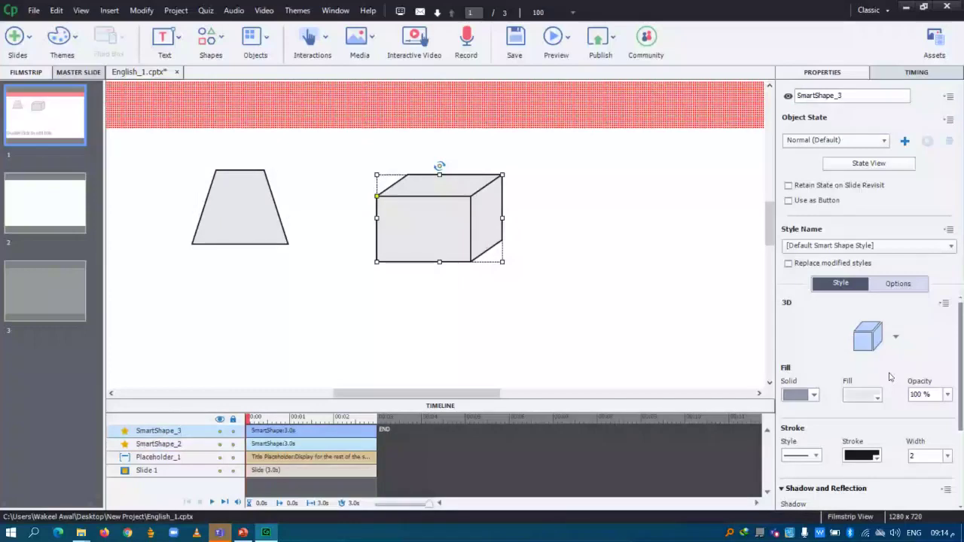
left_click(387, 444)
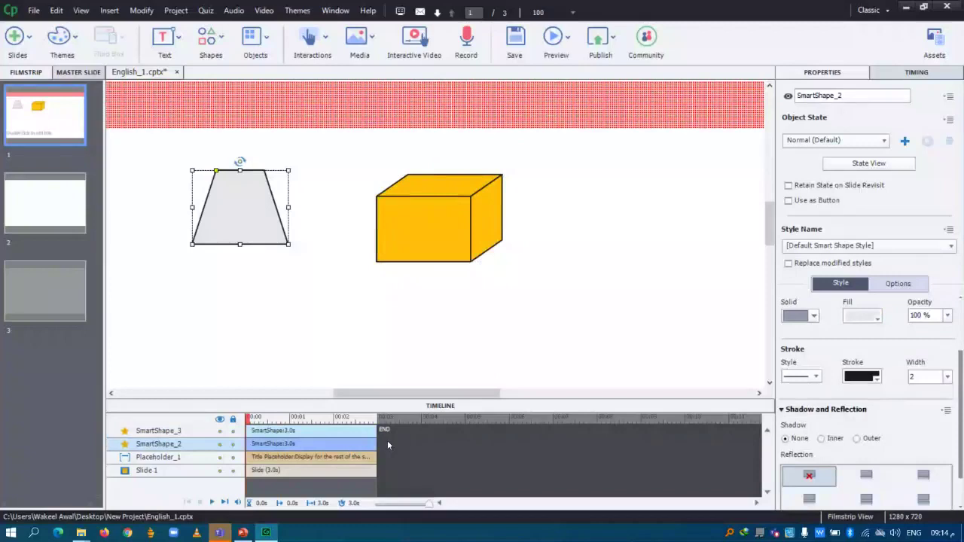
Step: Preview the project from the first slide, play it through to the last slide, and close the preview
left_click(568, 37)
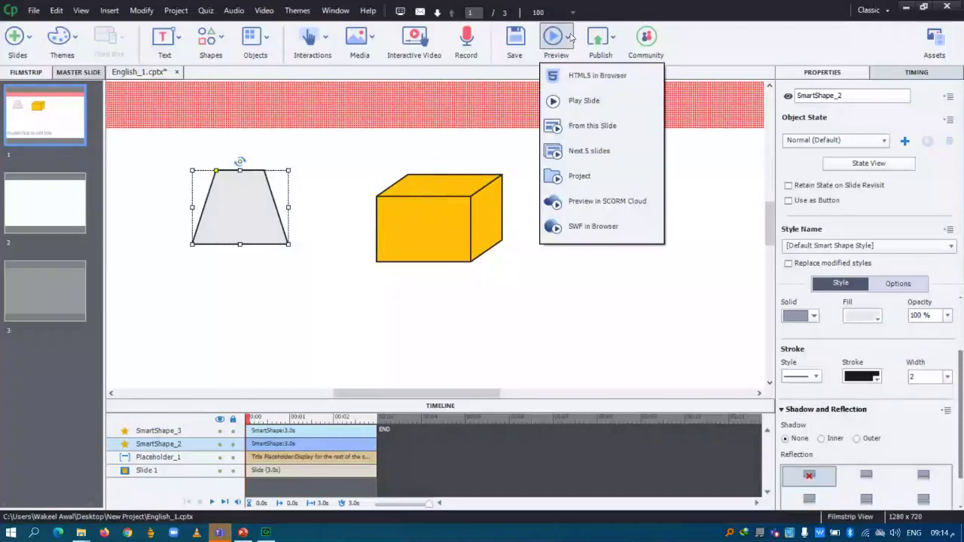
left_click(610, 130)
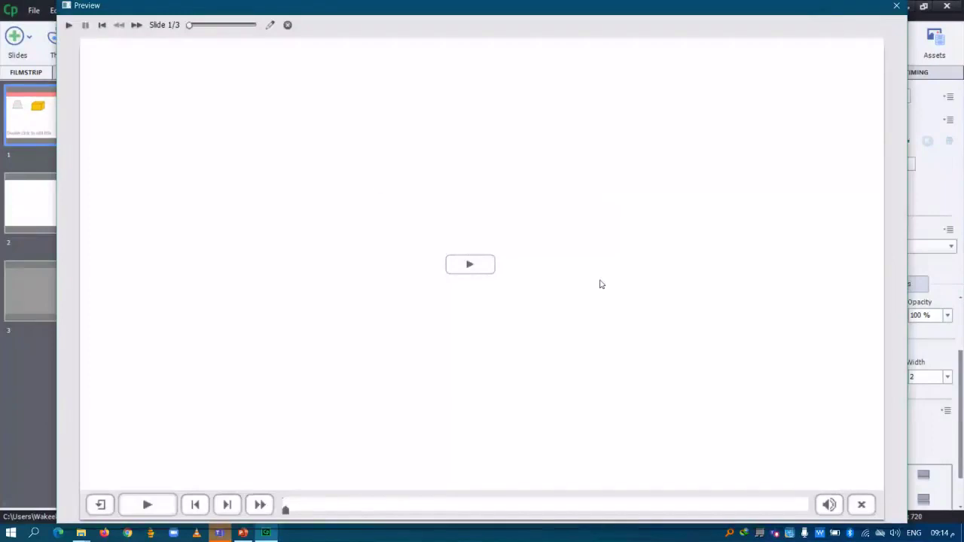
left_click(471, 265)
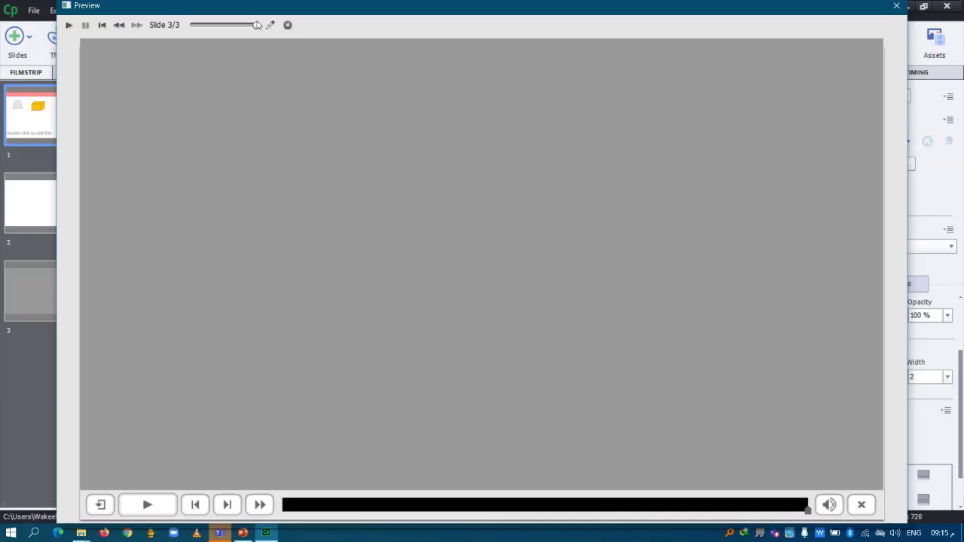
key("Escape")
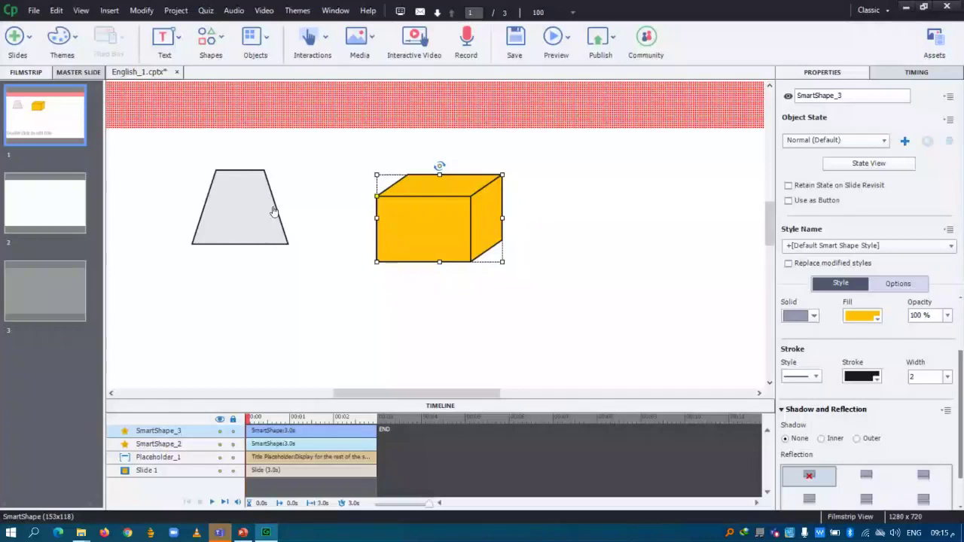
Step: Set the trapezoid's timing so that it appears after 2 seconds
left_click(273, 211)
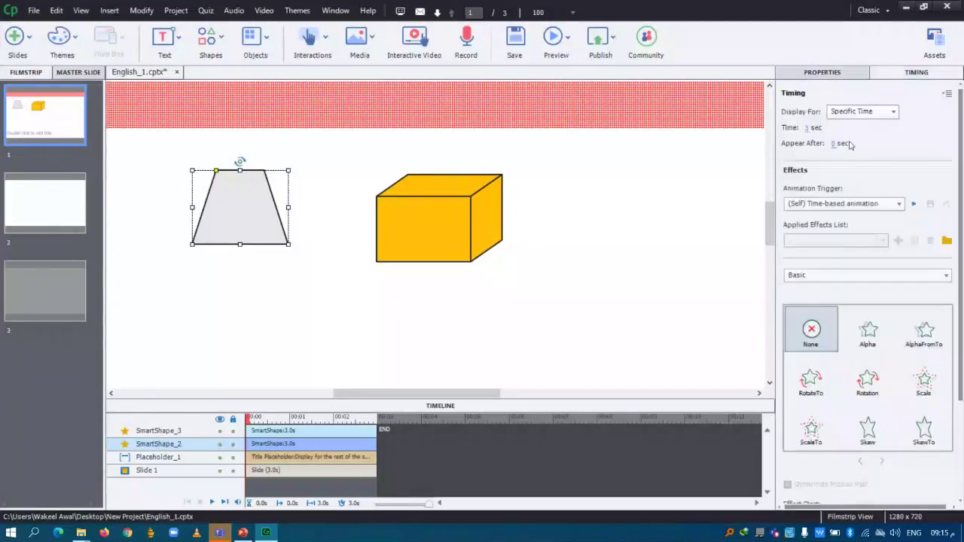
left_click(837, 143)
type("2")
key("Return")
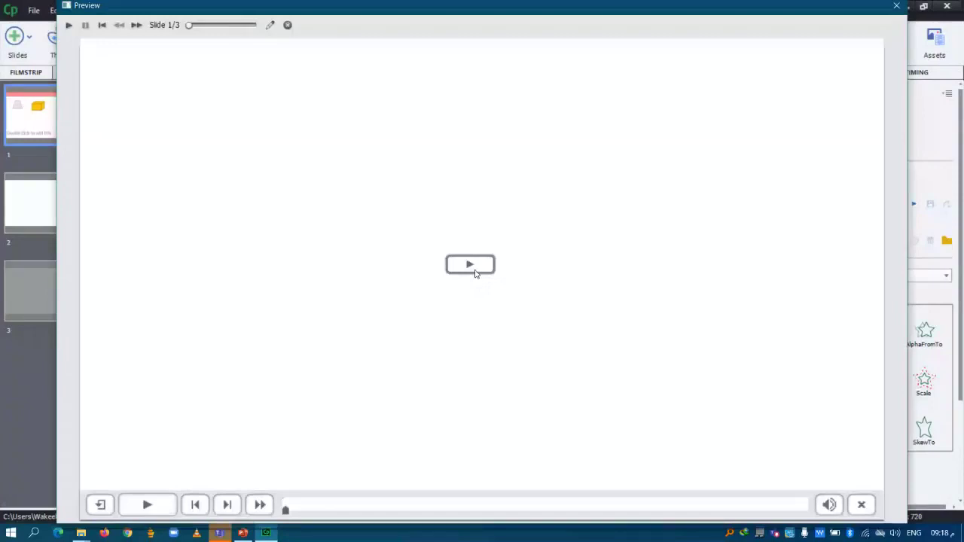
Step: Play the preview from slide 1 through to slide 3 to check the shapes' timing, and close it
left_click(474, 272)
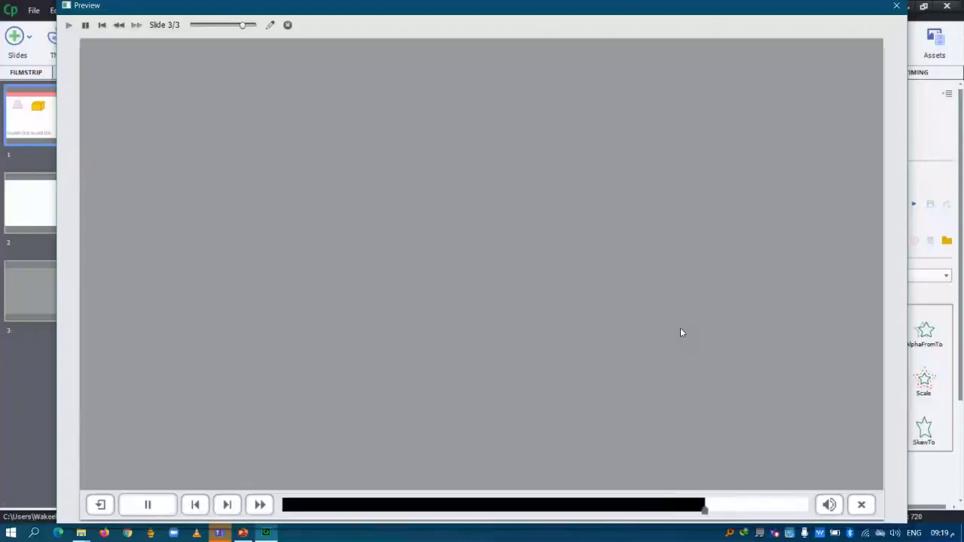
left_click(896, 7)
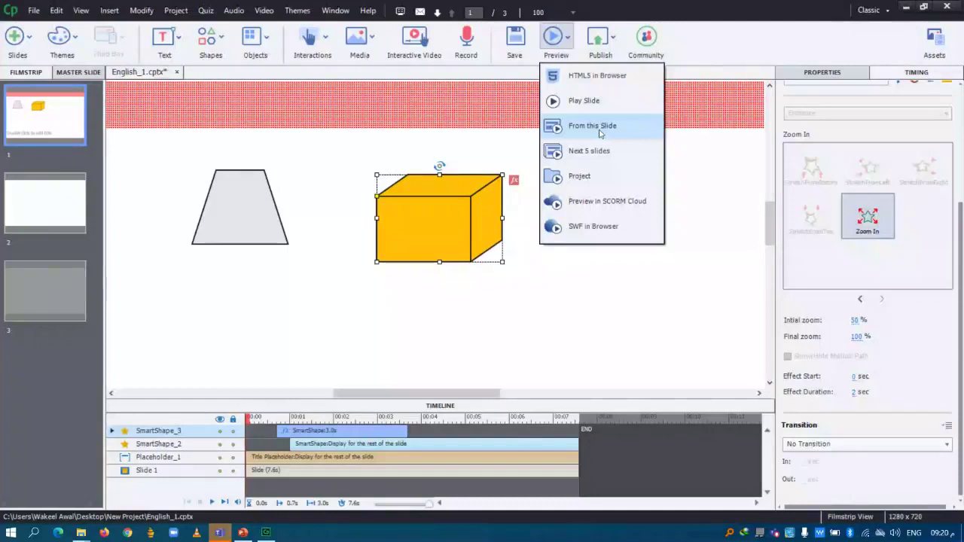
Step: Preview the orange box's Zoom In animation from this slide, and remove the effect from the box
left_click(600, 133)
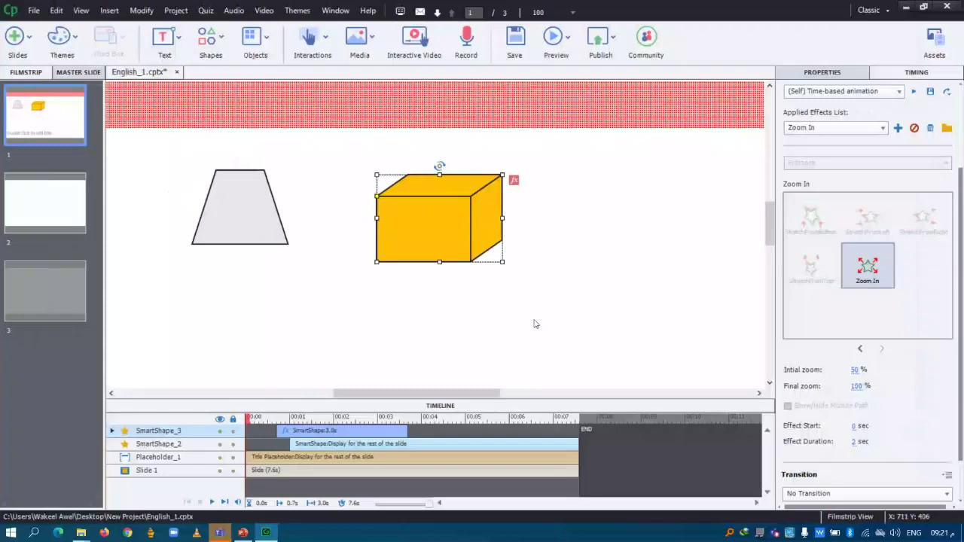
left_click(514, 180)
key("Delete")
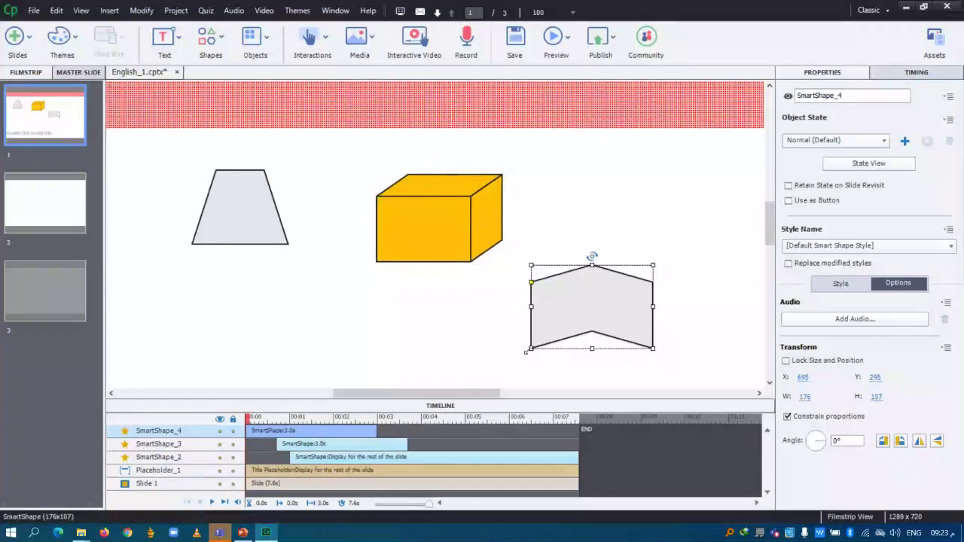
Step: Enlarge the top arrow shape and set its width to 520 with proportions constrained
left_click_drag(525, 351, 519, 356)
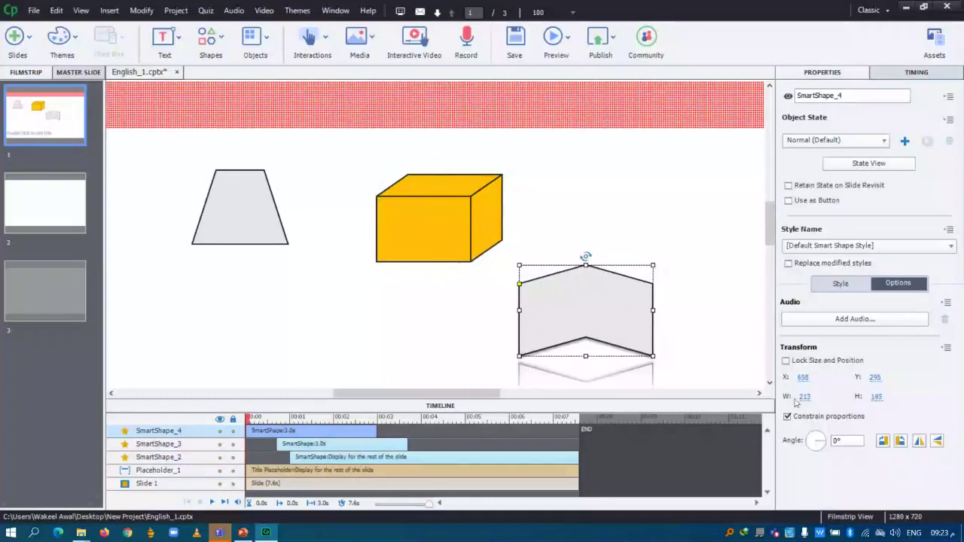
left_click(803, 397)
type("520")
key("Return")
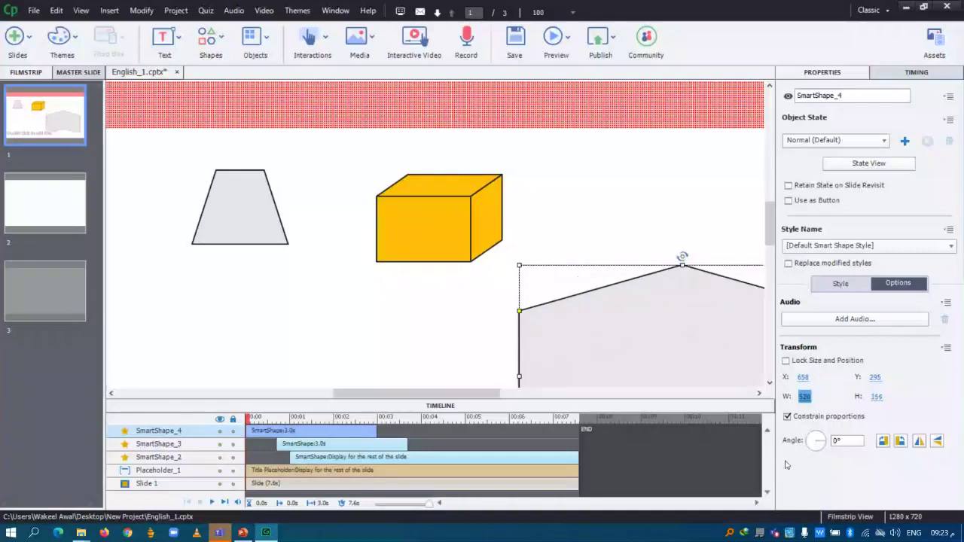
Step: Move the enlarged arrow shape up to just below the red band, at about X 231, Y 79
left_click_drag(686, 366, 633, 307)
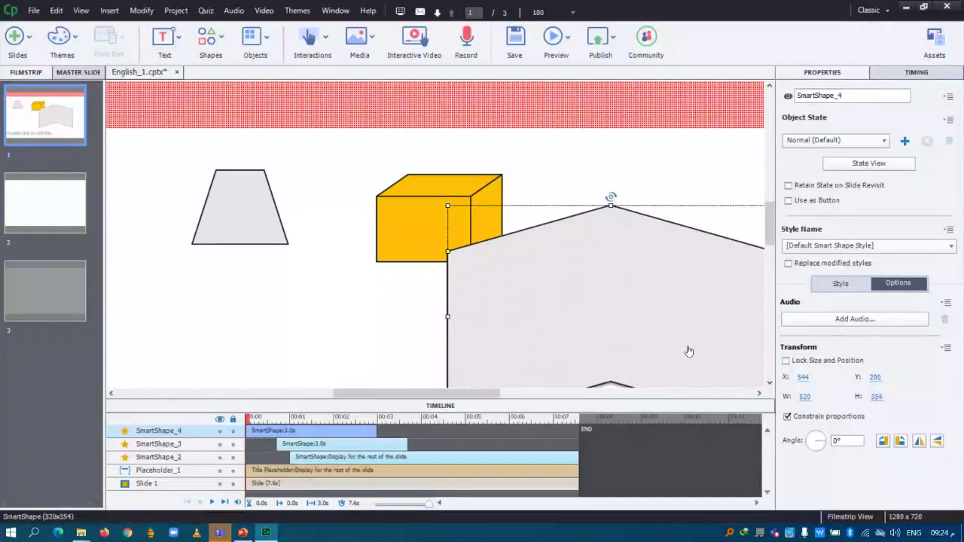
left_click_drag(676, 344, 624, 312)
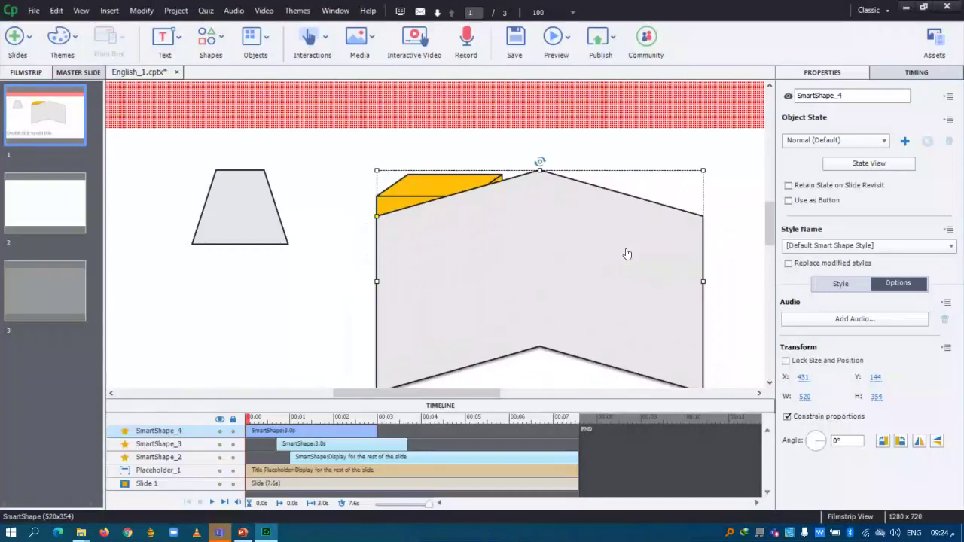
left_click_drag(627, 253, 656, 243)
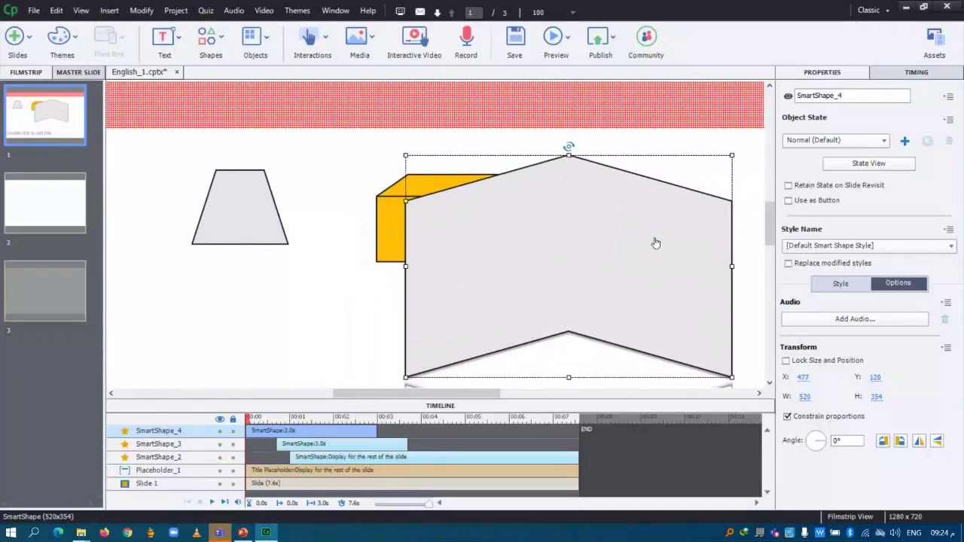
left_click_drag(656, 242, 501, 217)
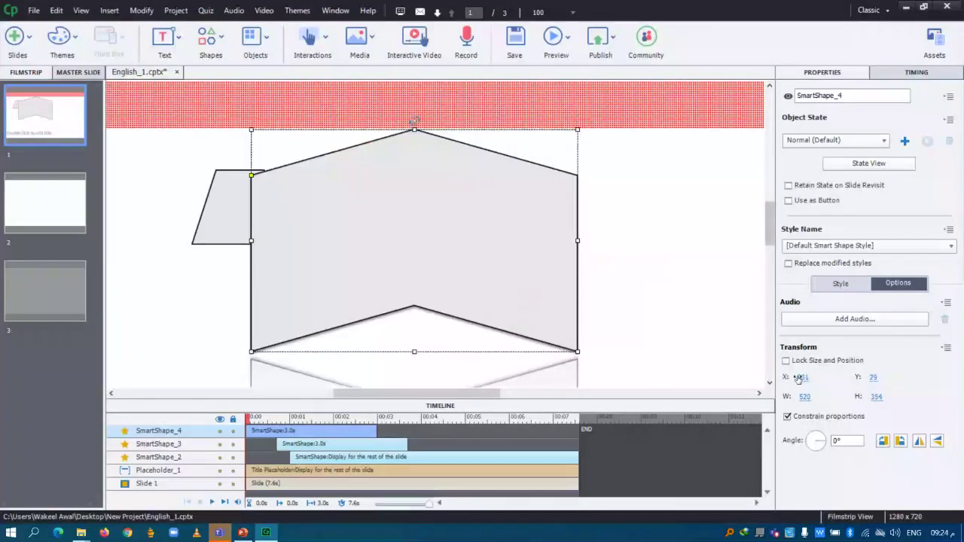
left_click_drag(798, 378, 799, 381)
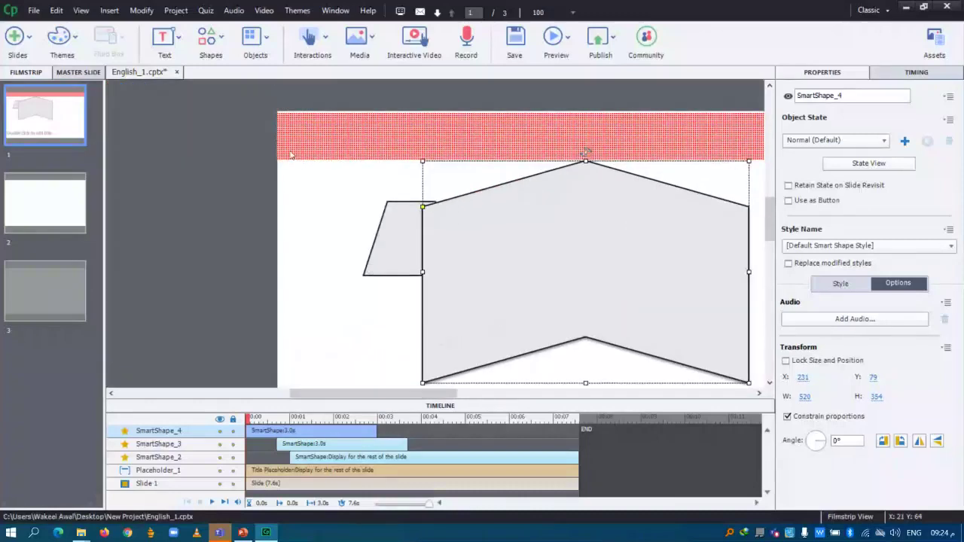
Step: Reduce the arrow shape to about 246 by 189 and place it below the trapezoid at about X 157, Y 297
left_click(279, 115)
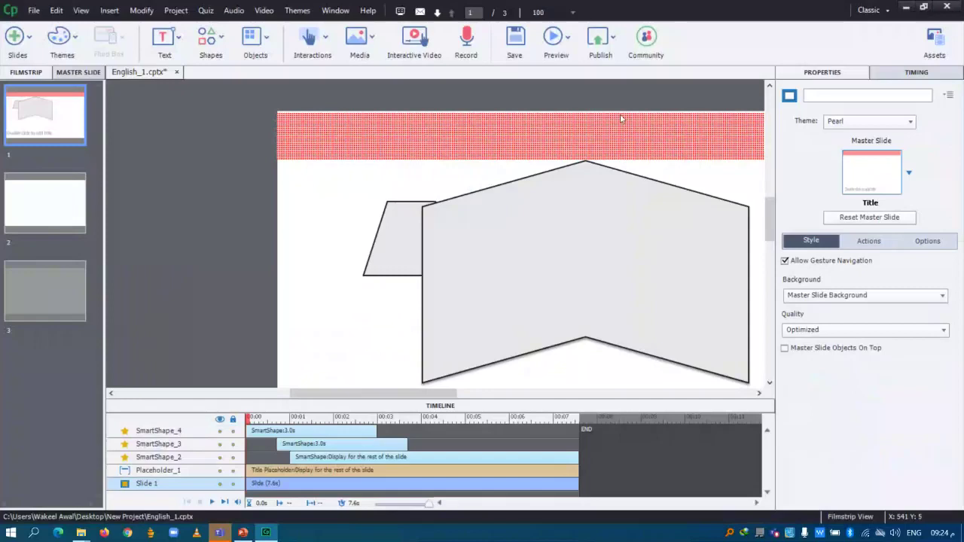
left_click_drag(586, 162, 616, 162)
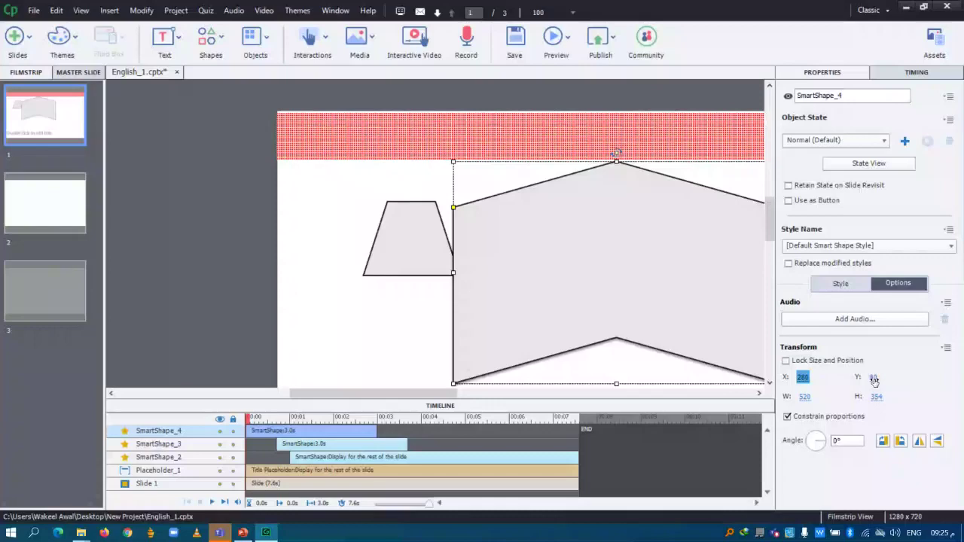
key("ctrl+z")
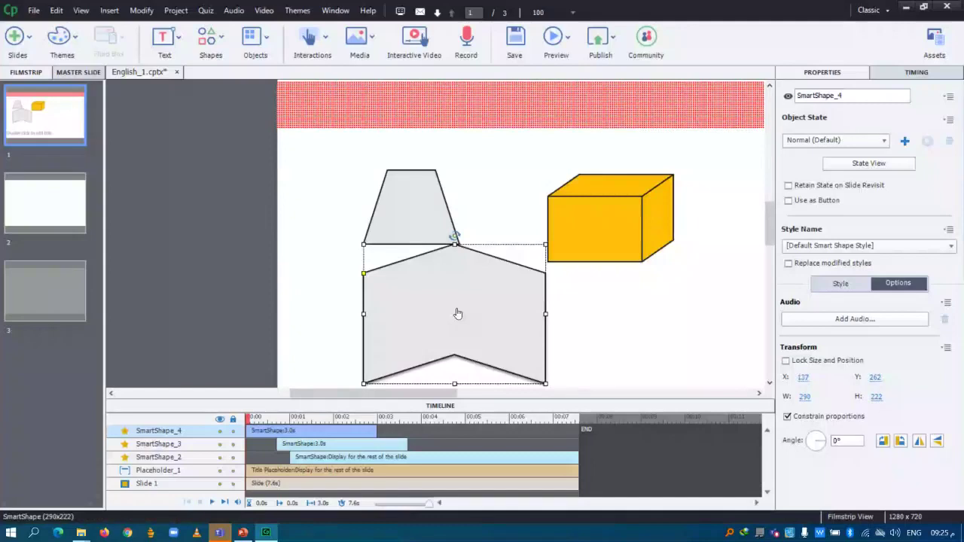
key("ctrl+z")
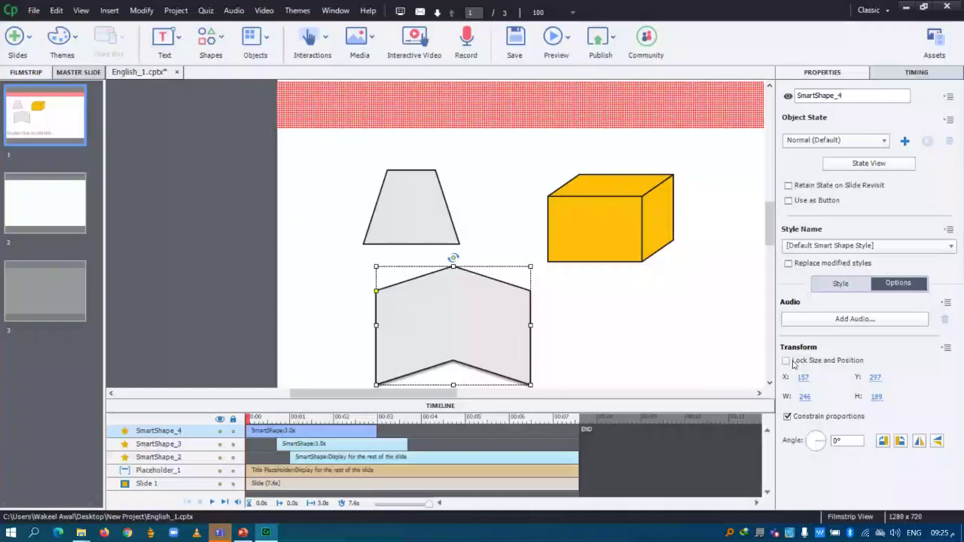
Step: Lock the arrow shape's size and position, and move the orange box so its upper edge lines up with the trapezoid's
left_click(787, 361)
left_click_drag(641, 226, 611, 196)
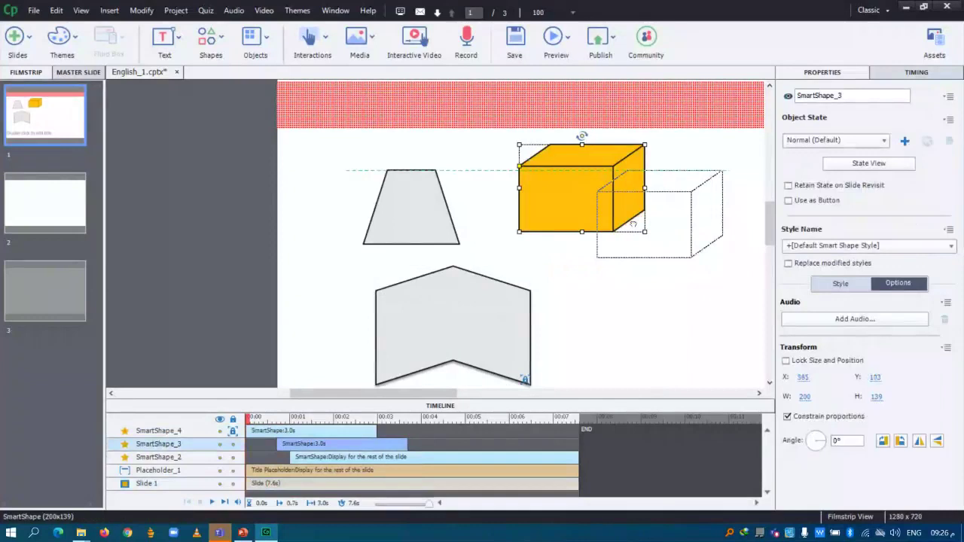
left_click_drag(632, 224, 635, 225)
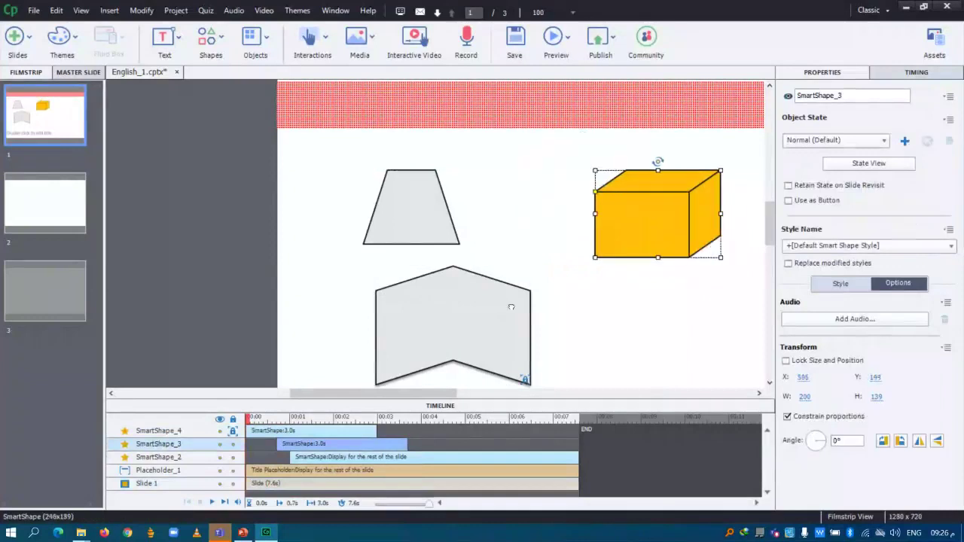
Step: Unlock the arrow shape's size and position and shift it to the right, between the trapezoid and the orange box
left_click(497, 304)
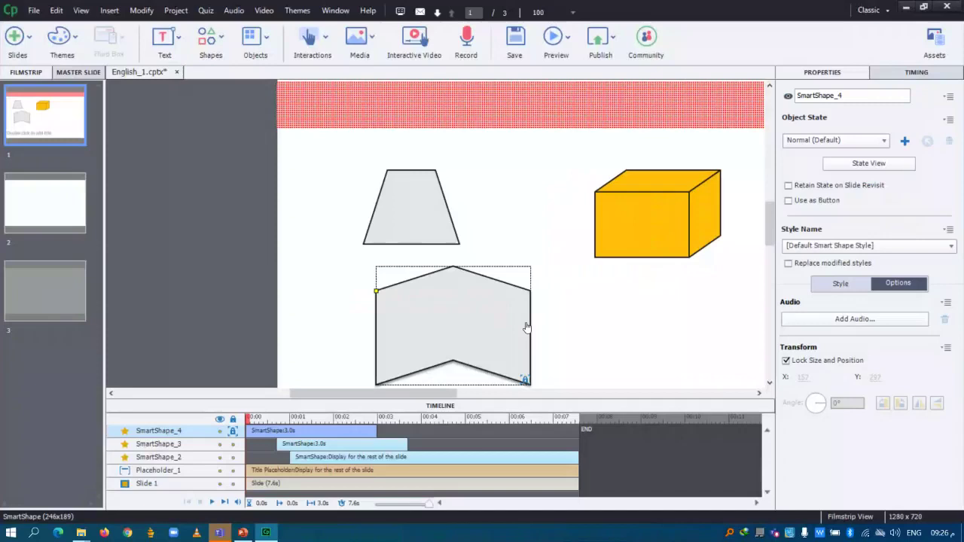
left_click(526, 327)
scroll(579, 304, "right", 2)
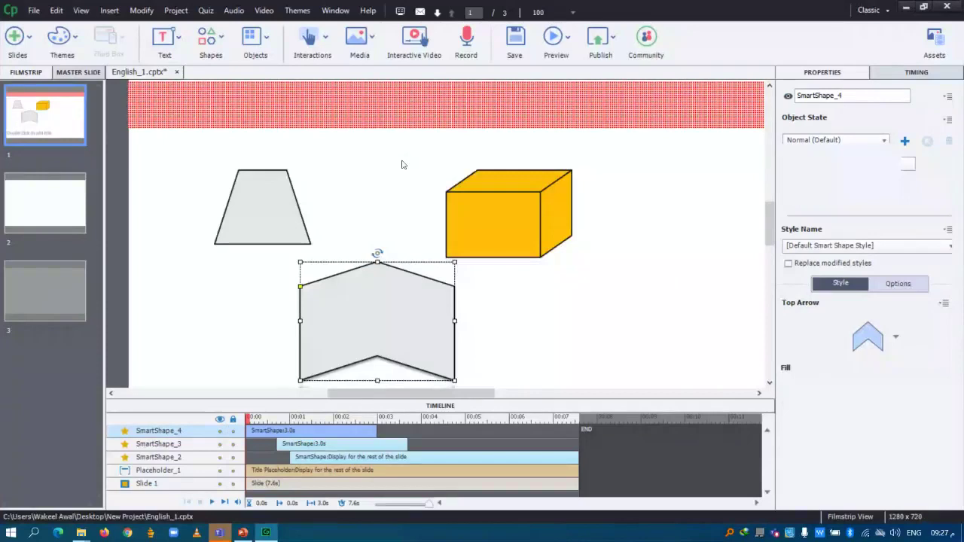
Step: Add a text caption reading "Welcome" and place it just below the orange box, to the right of the arrow shape
key("ctrl+shift+c")
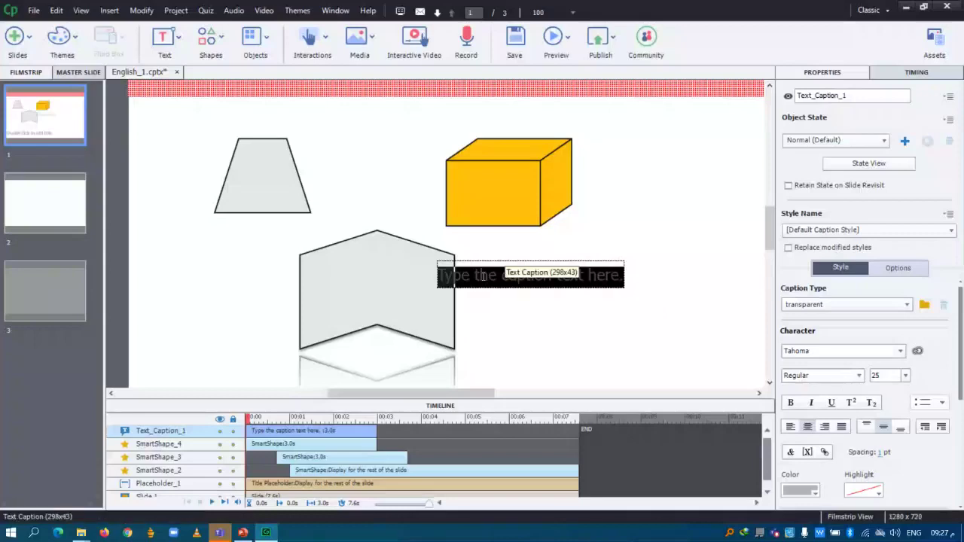
type("Welcome")
left_click(615, 293)
left_click(565, 286)
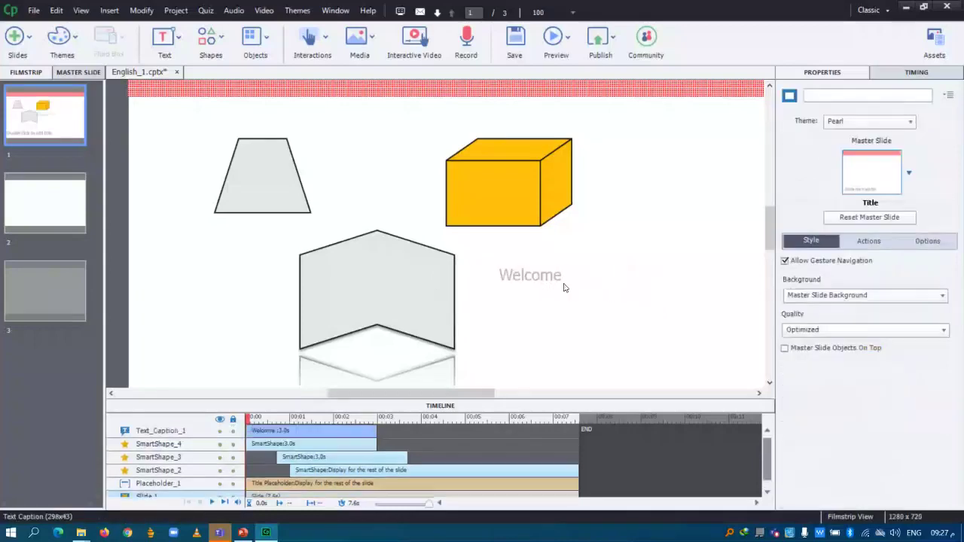
left_click_drag(550, 287, 633, 257)
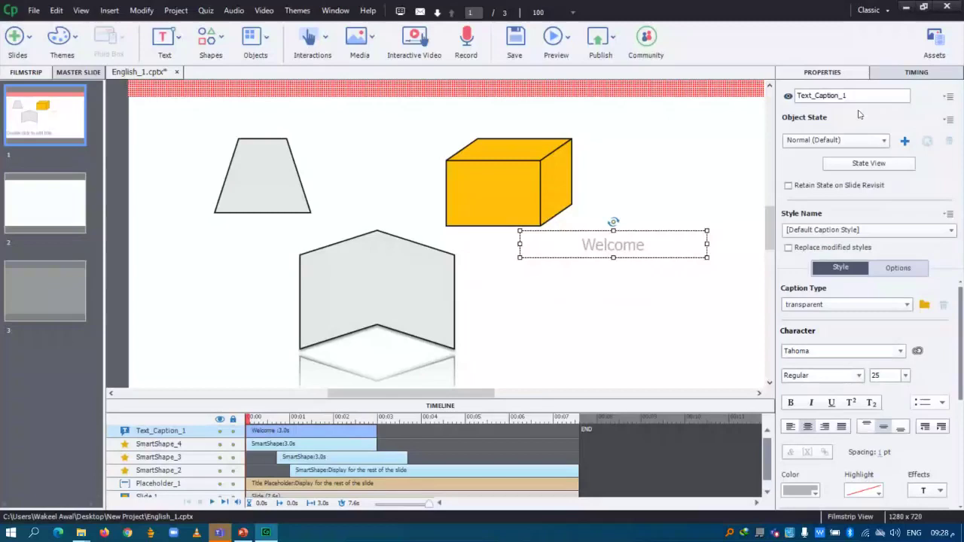
Step: Try renaming the Welcome caption to Text_Welcome and giving it the Adobe Popup caption type
type("Welcome")
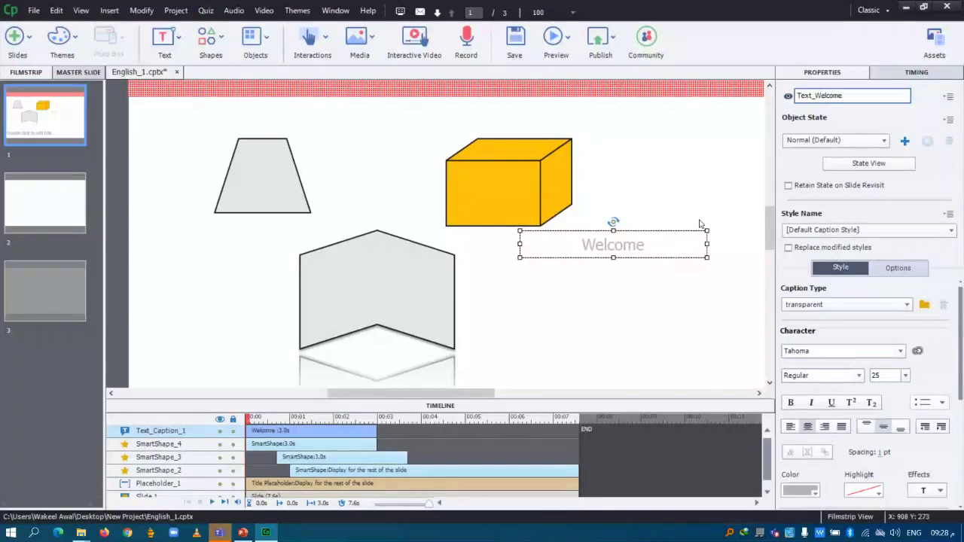
left_click(795, 309)
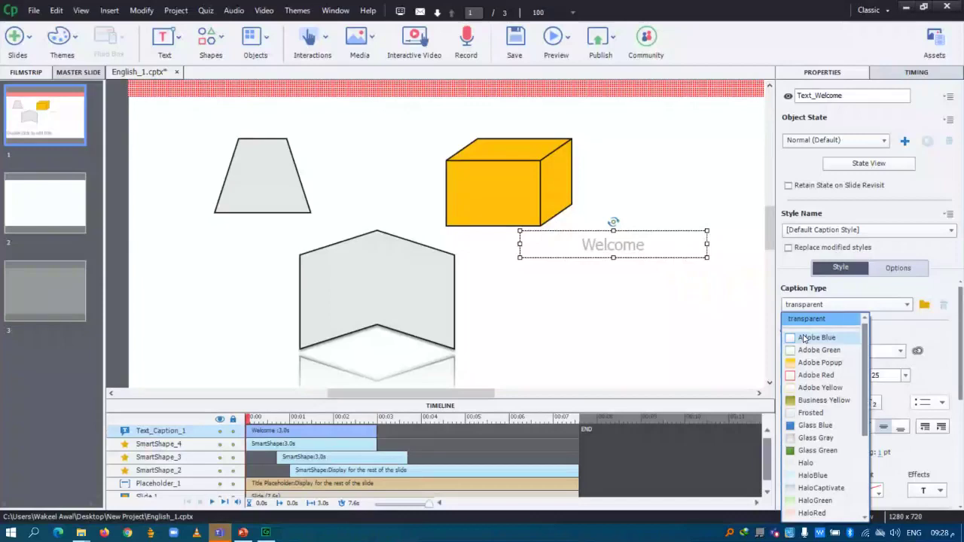
left_click(818, 362)
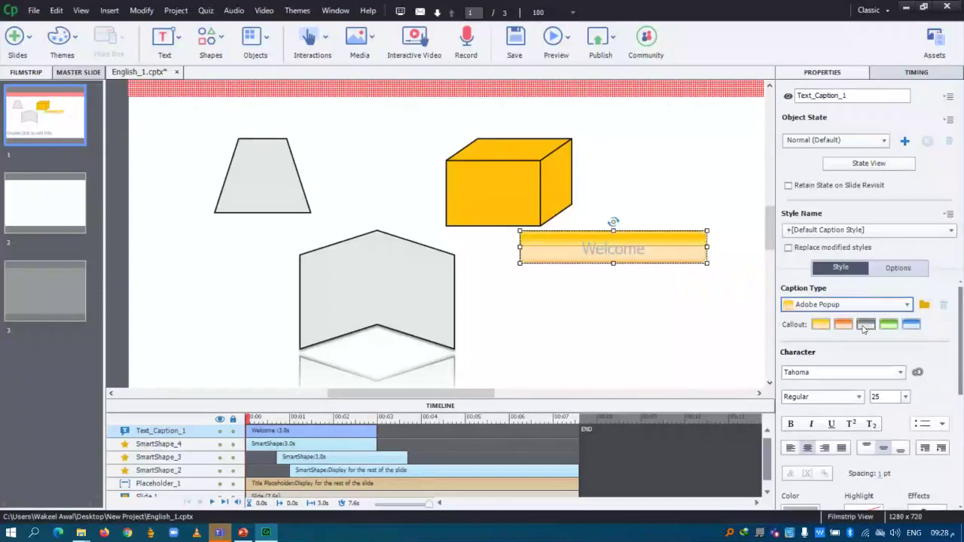
Step: Try the Adobe Red caption type on the Welcome caption with different callout pointer directions, including one at the lower right
left_click(852, 304)
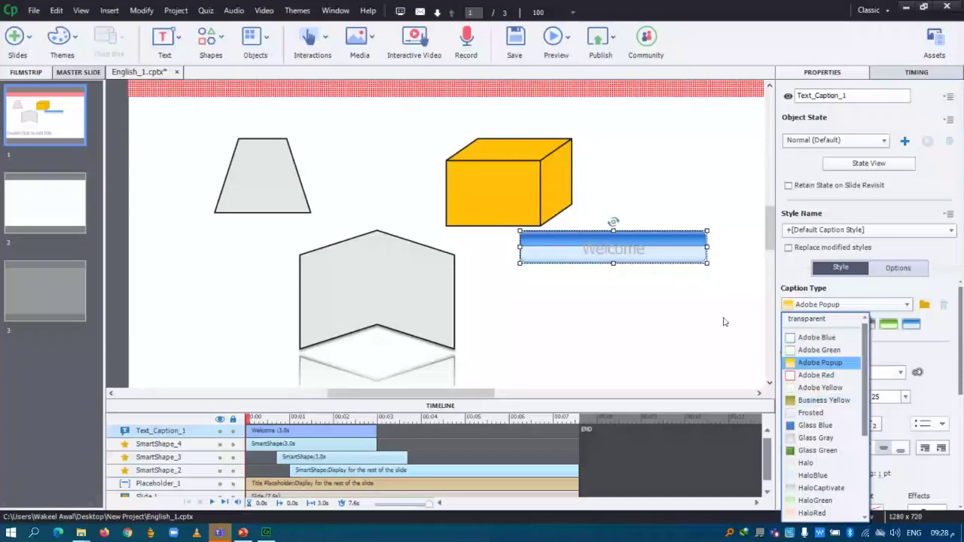
left_click(816, 375)
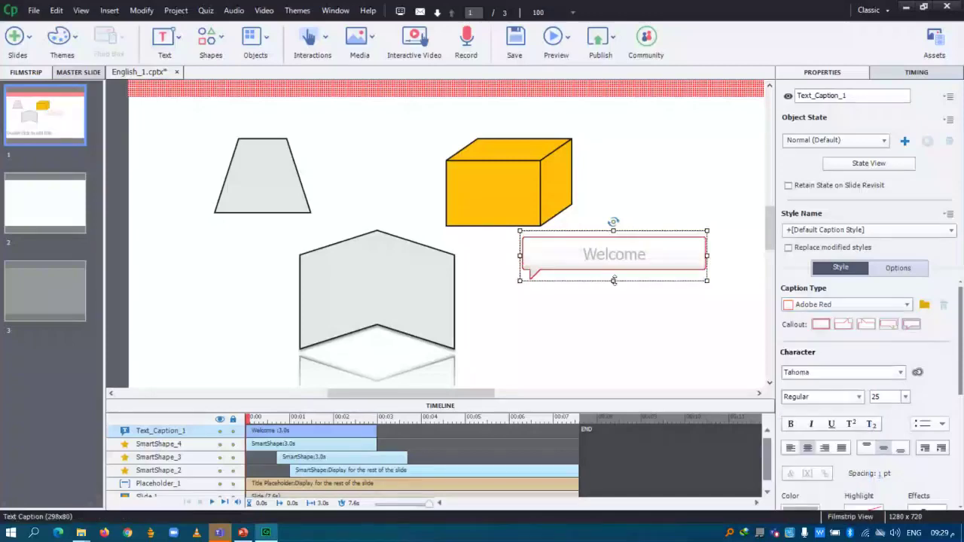
left_click(888, 324)
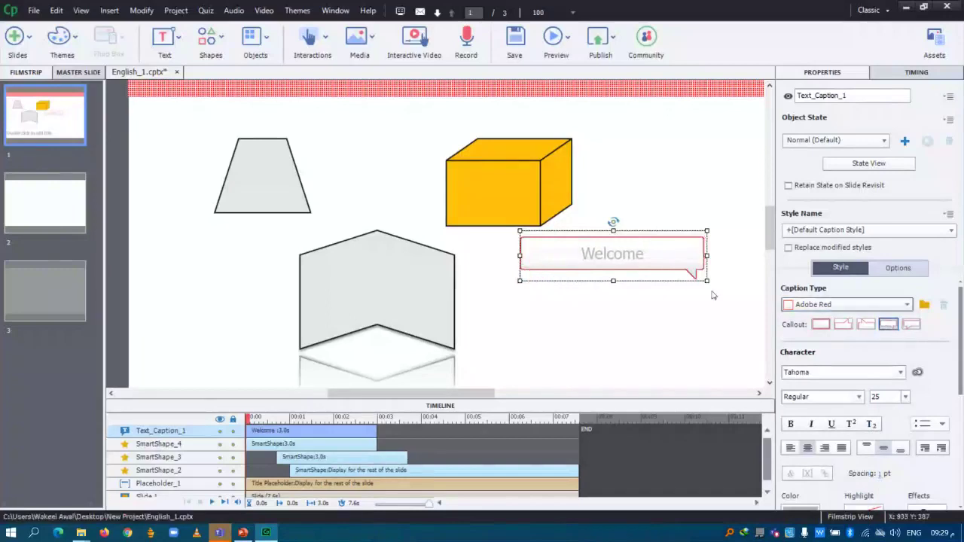
left_click(868, 328)
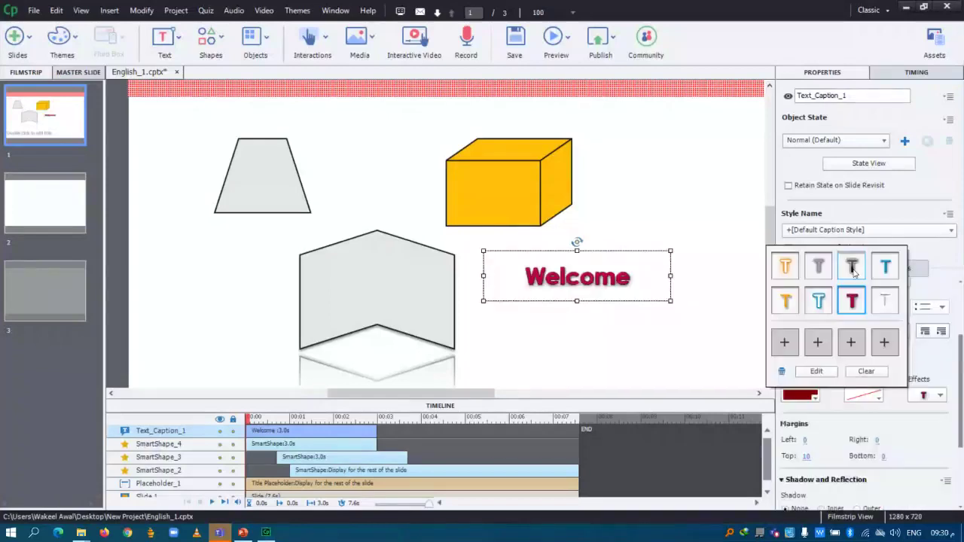
Step: Apply the grey preset text effect to the Welcome caption and open the settings for a custom text effect
left_click(818, 265)
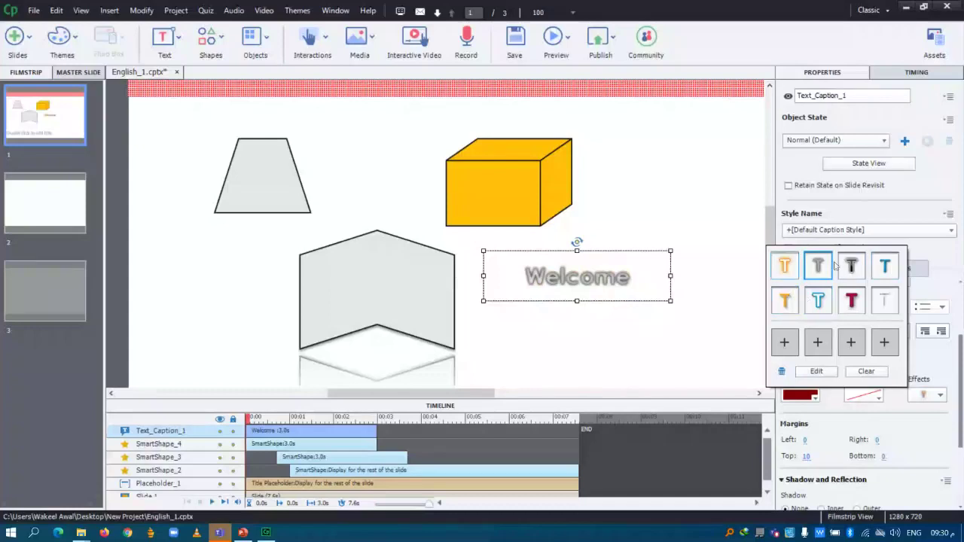
left_click(783, 343)
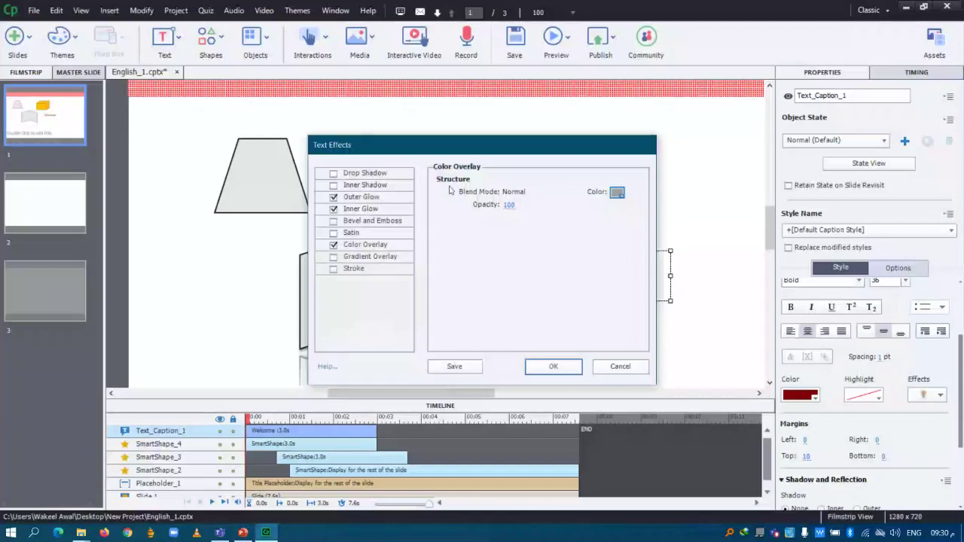
Step: Switch to the Teams meeting window to check it, and return to the Captivate project
key("alt+Tab")
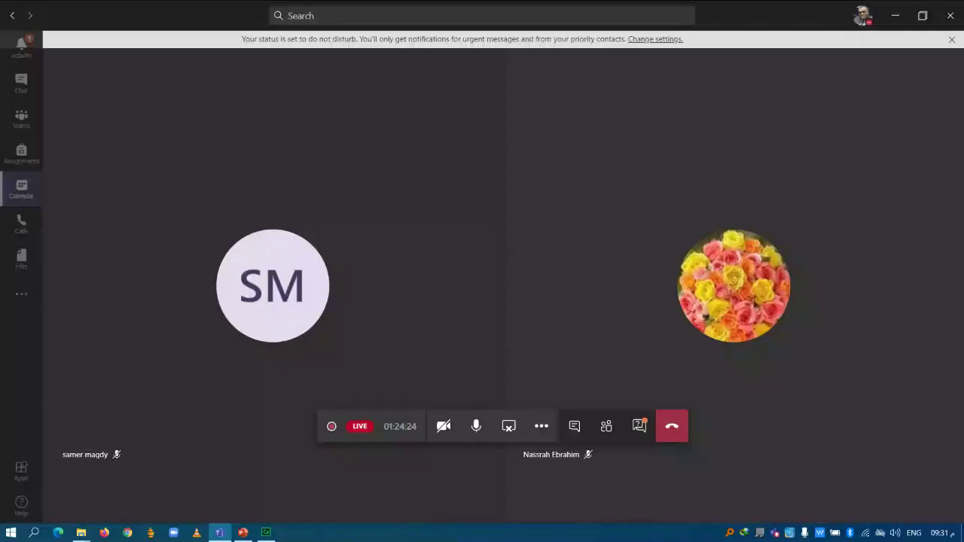
mouse_move(264, 538)
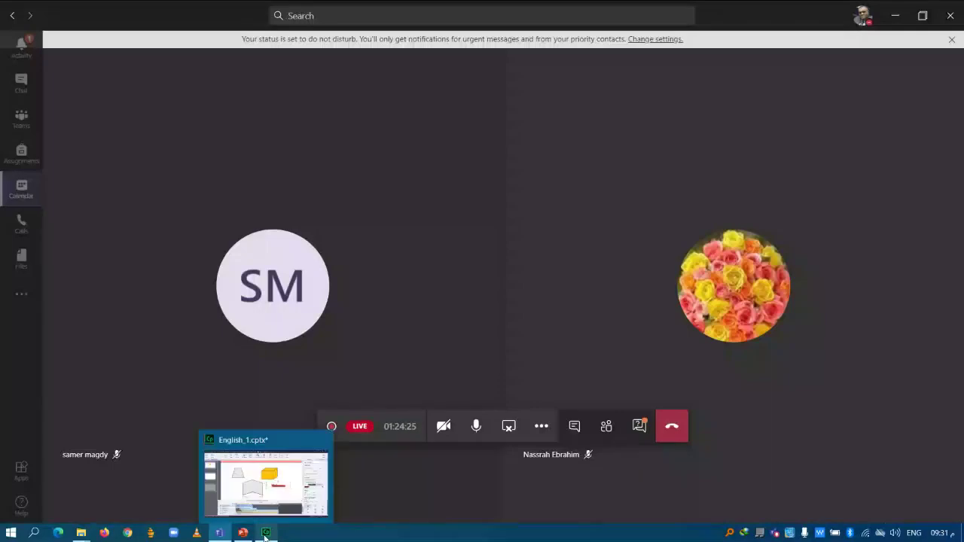
left_click(264, 534)
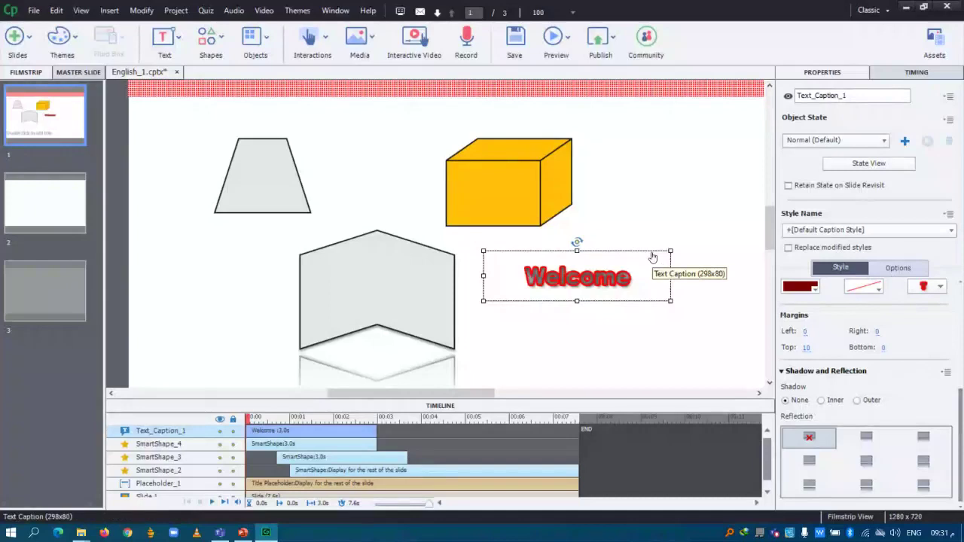
Step: Move the Welcome caption up to the orange box's lower right corner and add a second caption reading "بسم الله الرحمن الرحيم" beneath it
left_click_drag(652, 258, 667, 219)
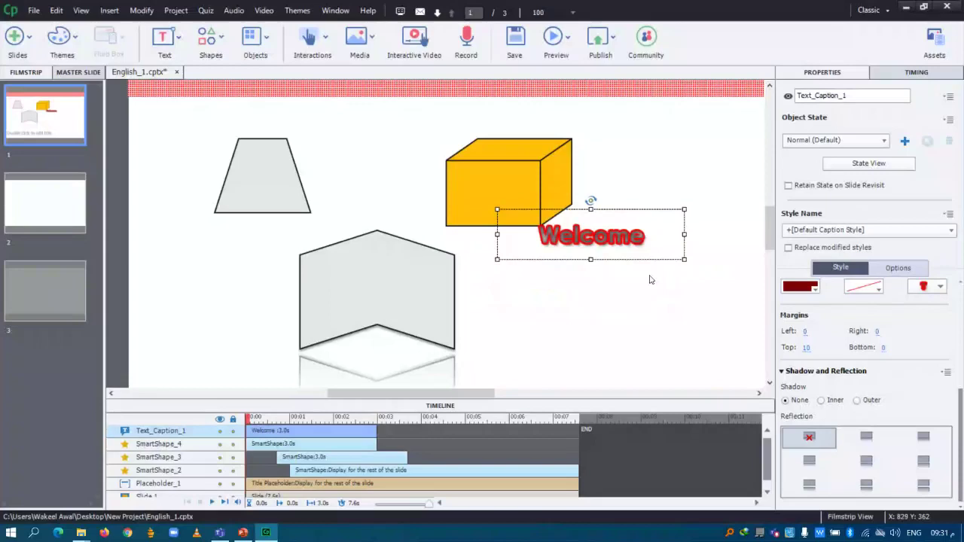
key("ctrl+v")
Step: Format the Arabic caption as bold, italic and dark red, and move it right, clear of the arrow shape
key("ctrl+a")
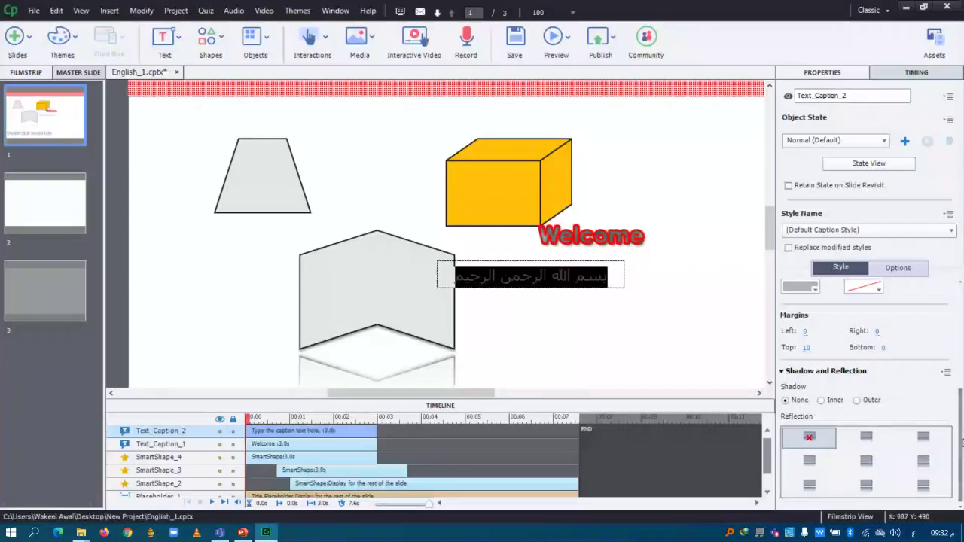
left_click(648, 317)
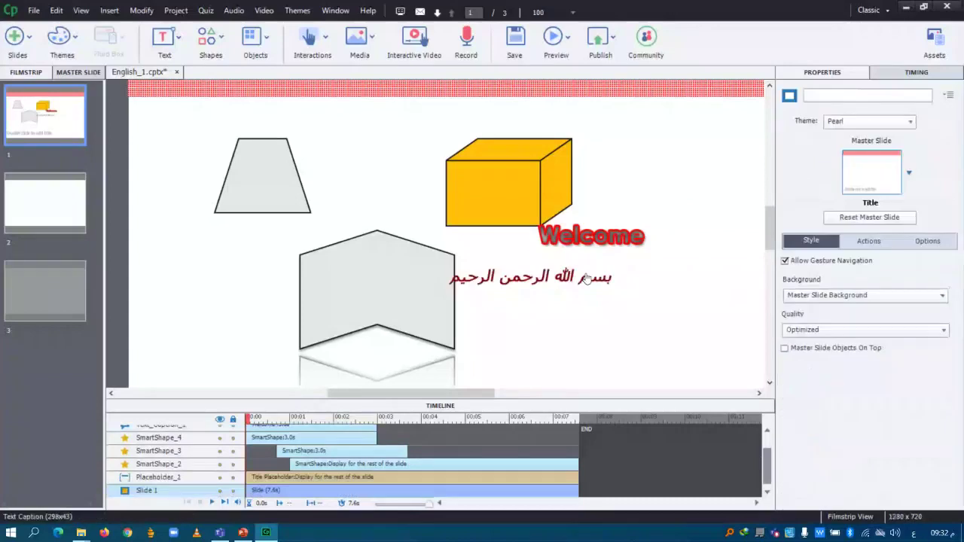
left_click(586, 279)
left_click_drag(586, 279, 648, 308)
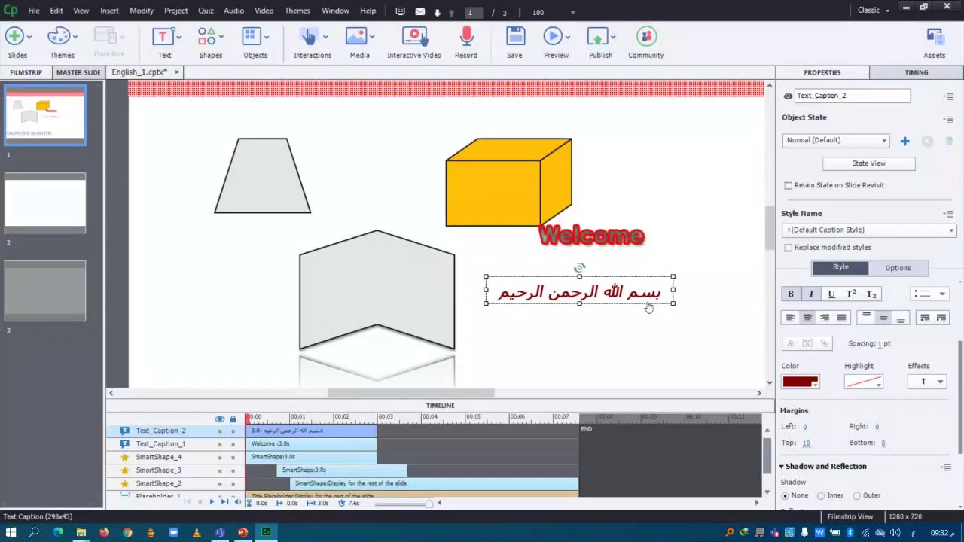
Step: Review the project information fields in the Preferences, such as description, tags and industry, and close the dialog
key("ctrl+shift+y")
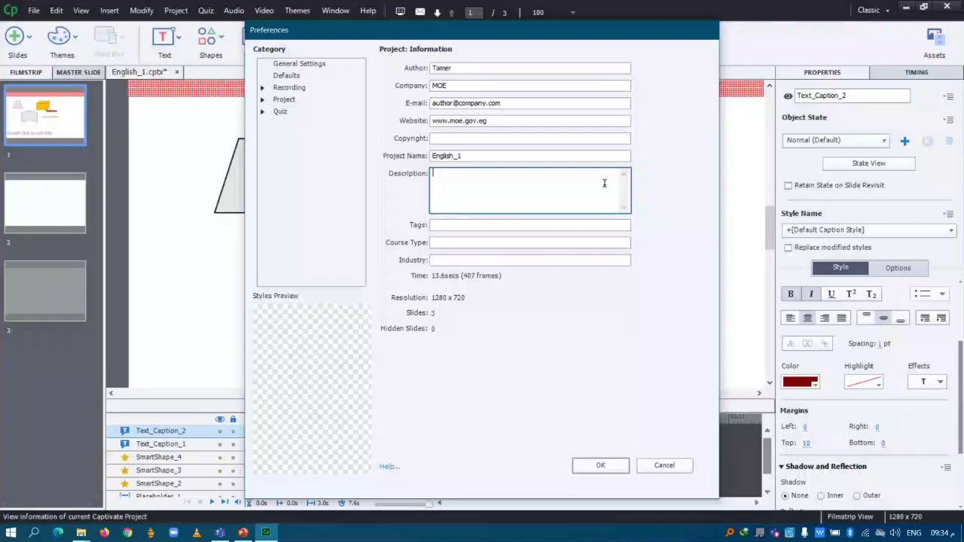
left_click(503, 260)
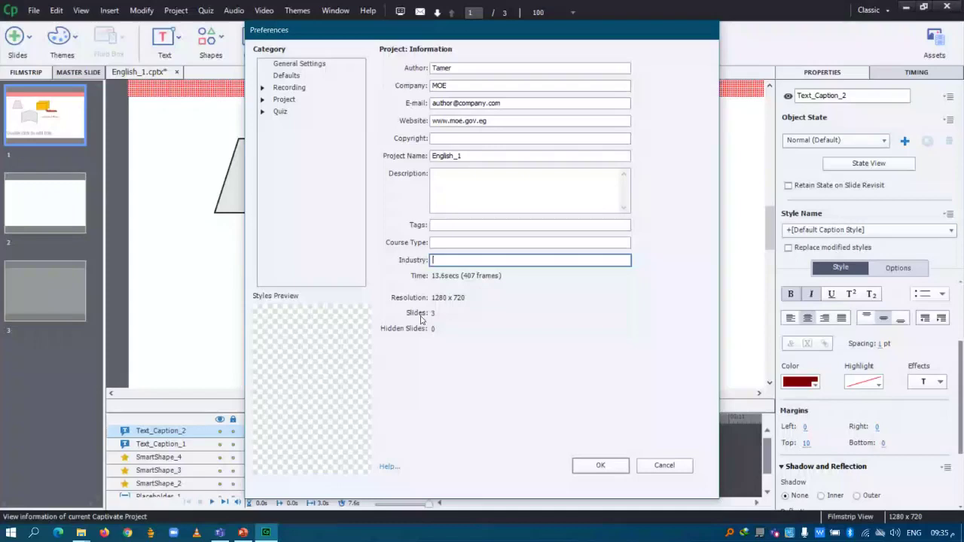
key("Return")
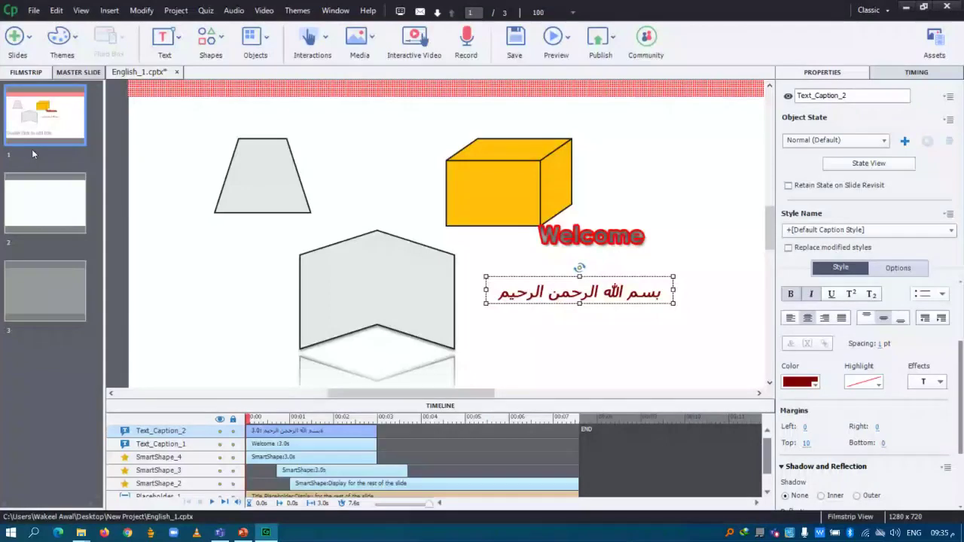
Step: Name the first slide "Home"
left_click(33, 154)
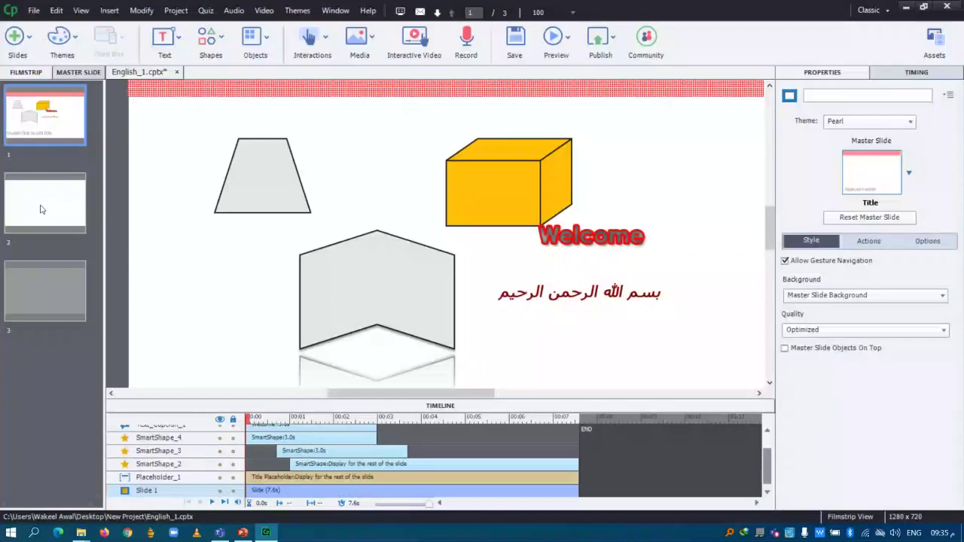
left_click(57, 256)
left_click(66, 121)
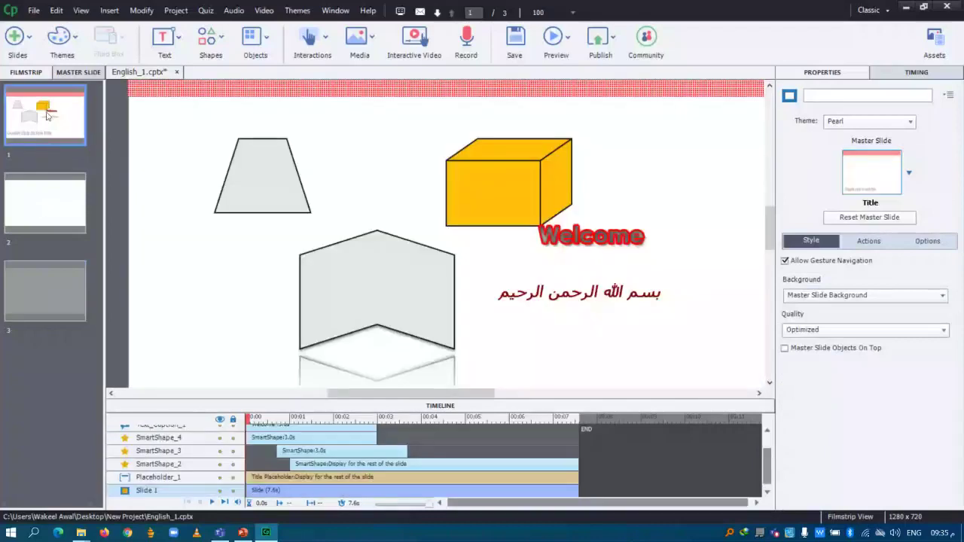
left_click(843, 95)
type("Home")
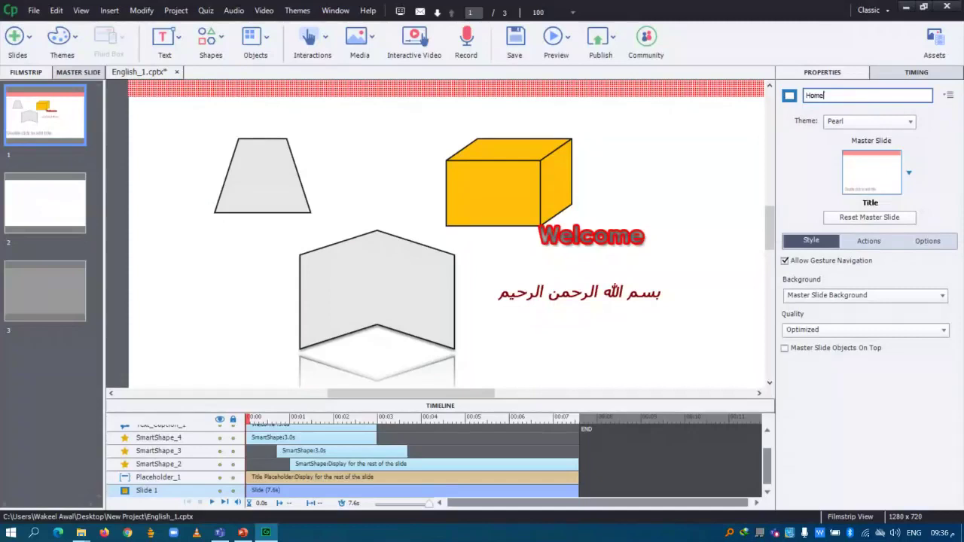
key("Return")
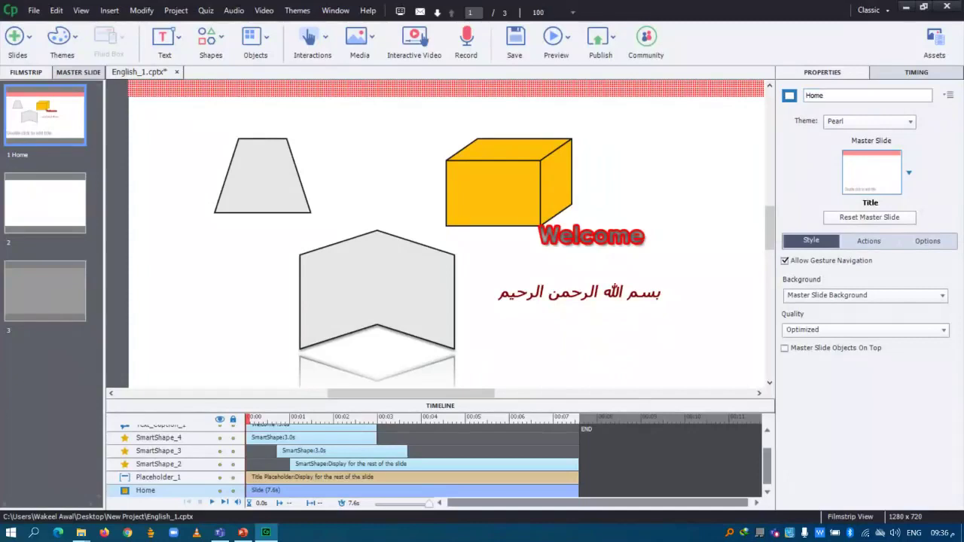
Step: Name the second slide "Index"
left_click(45, 202)
left_click(867, 95)
type("Con")
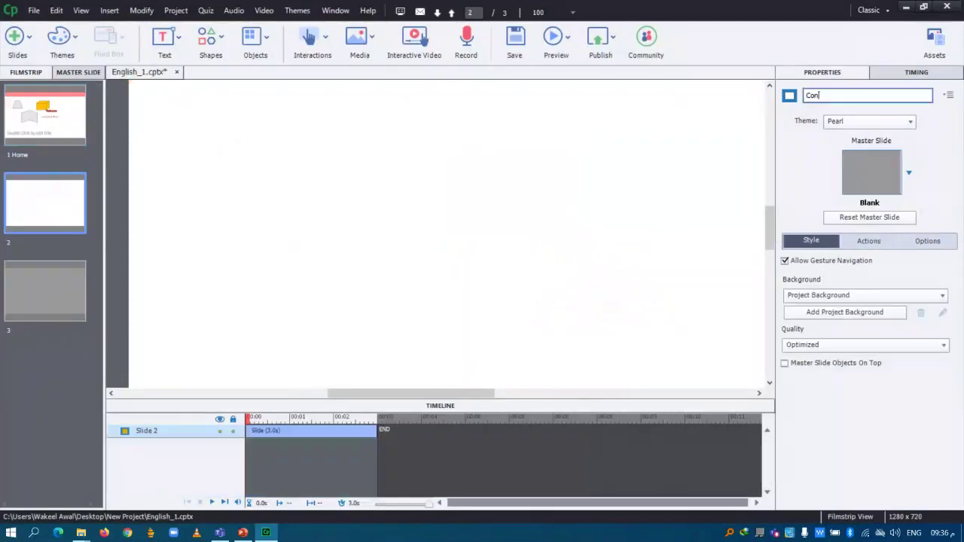
key("BackSpace")
key("BackSpace")
key("BackSpace")
type("Index")
key("Return")
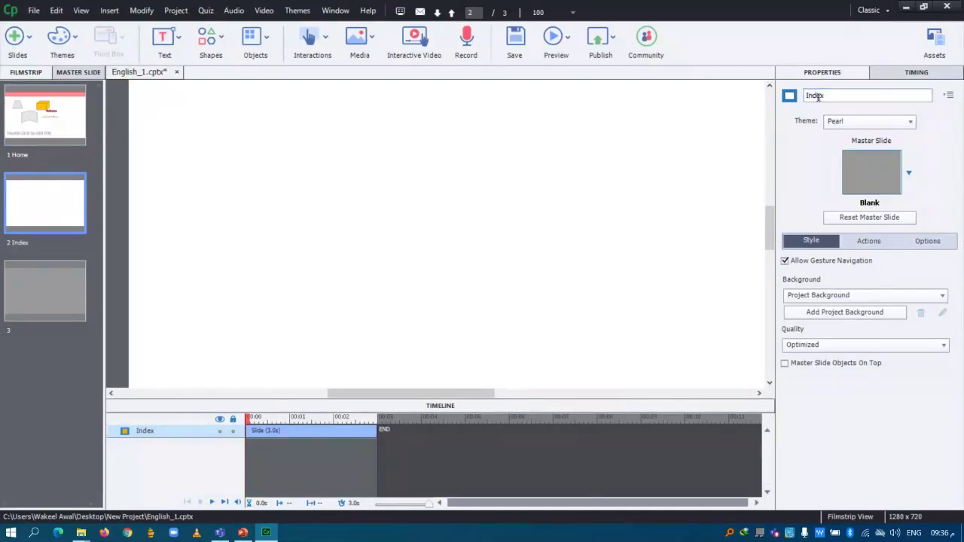
Step: Name the third slide "Chapter 1"
left_click(35, 271)
left_click(841, 96)
type("Chapter")
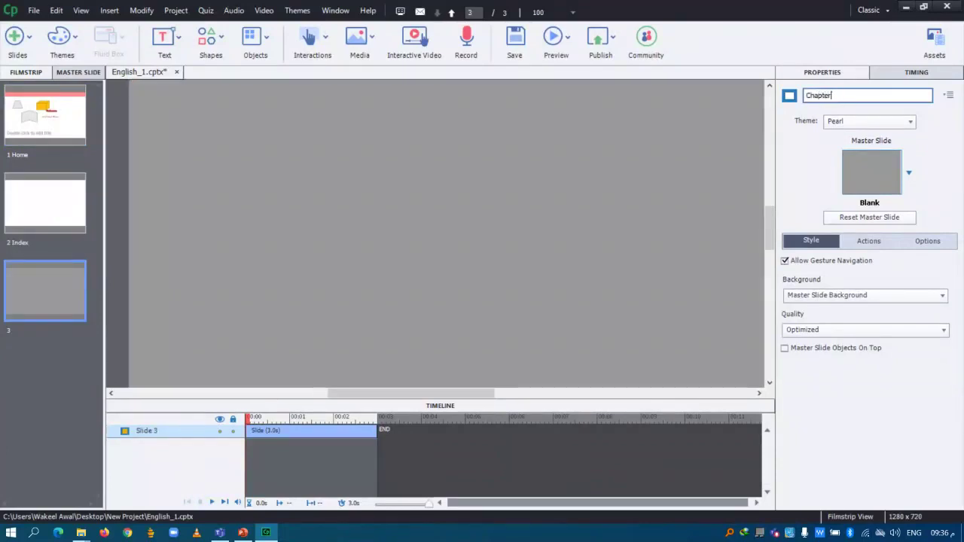
type(" 1")
key("Return")
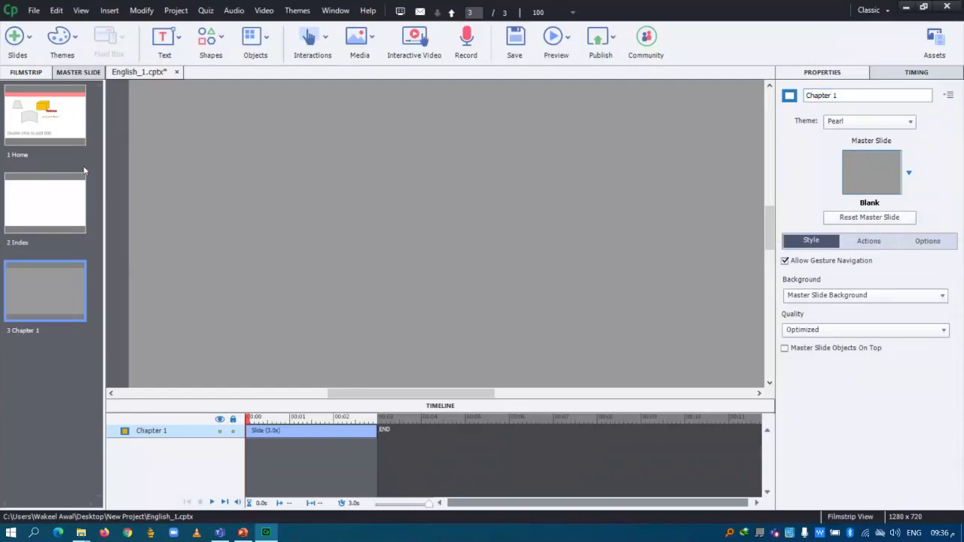
Step: On the Home slide, move the Welcome caption down clear of the orange box and place the Arabic caption just below it
left_click(48, 172)
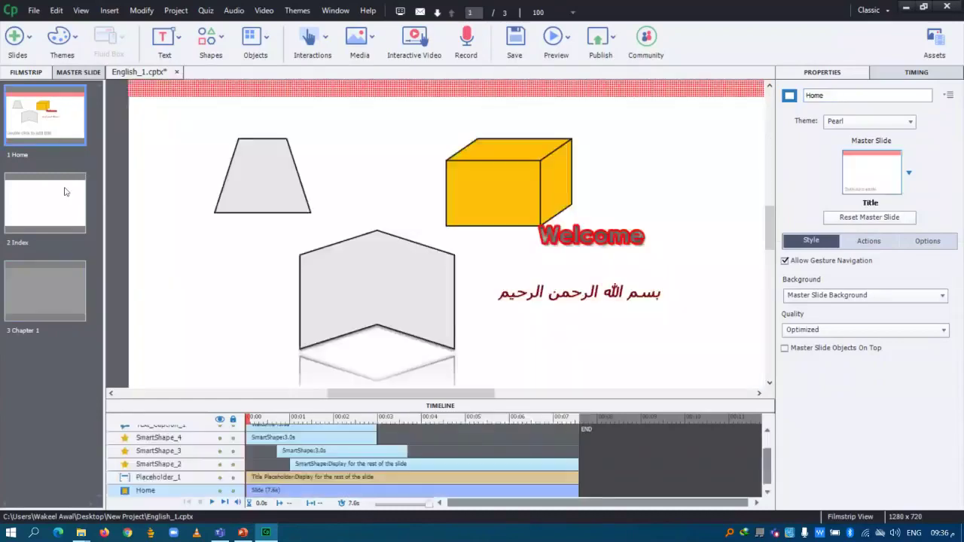
left_click(51, 135)
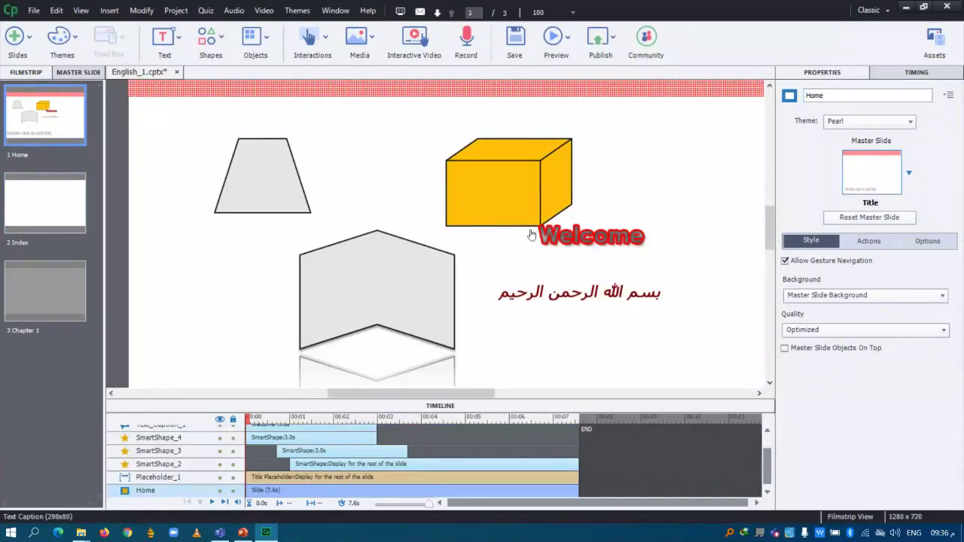
left_click_drag(564, 240, 599, 262)
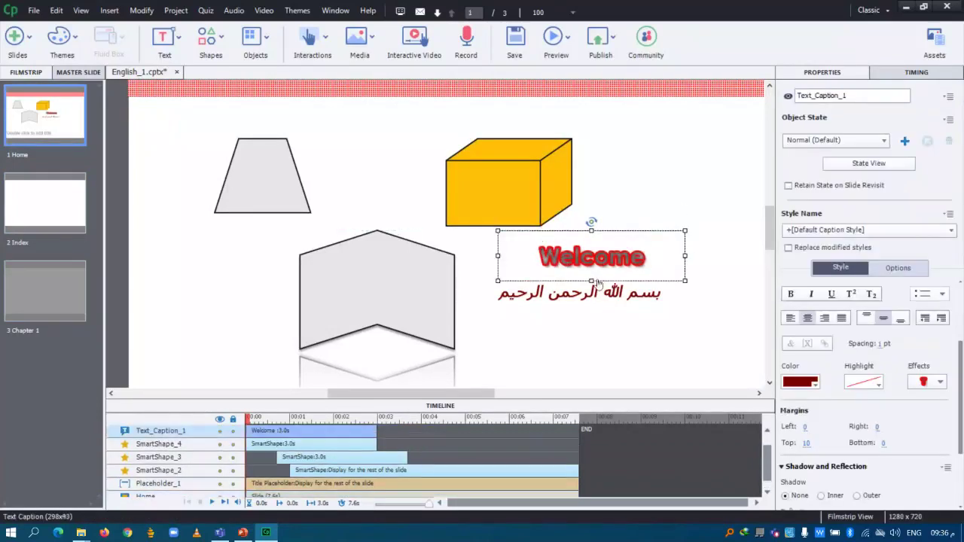
left_click(622, 301)
left_click_drag(623, 305, 644, 319)
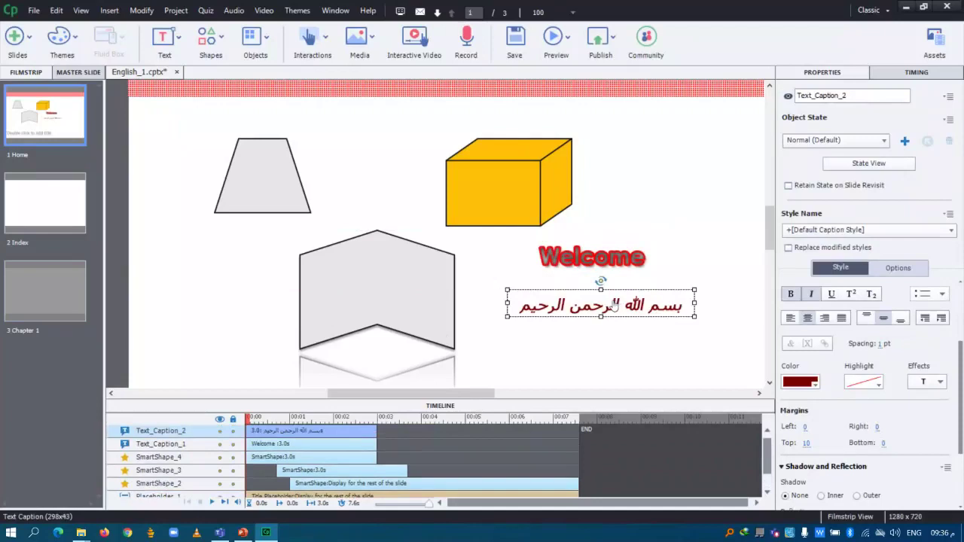
Step: Examine the Arabic caption's audio and transform options and its style, margin, shadow and reflection settings
left_click(904, 268)
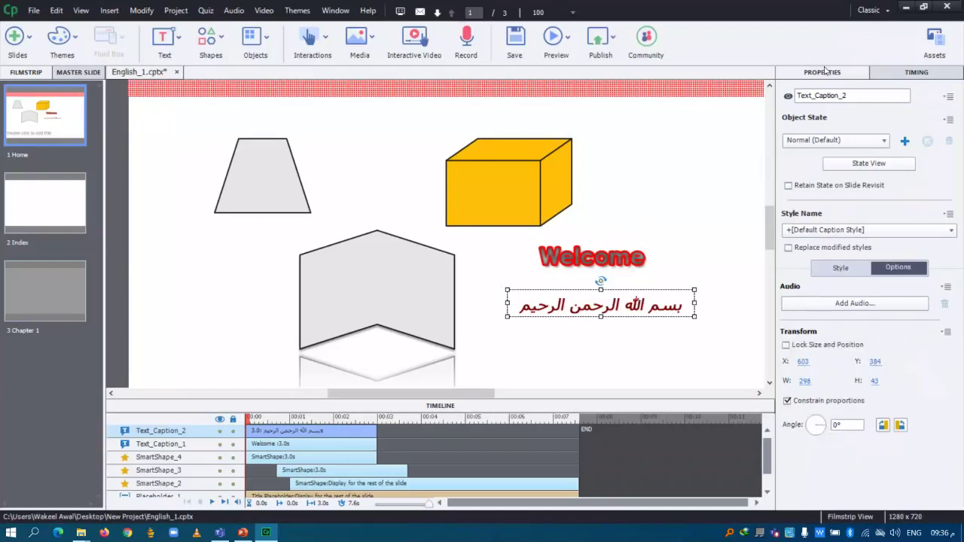
left_click(848, 267)
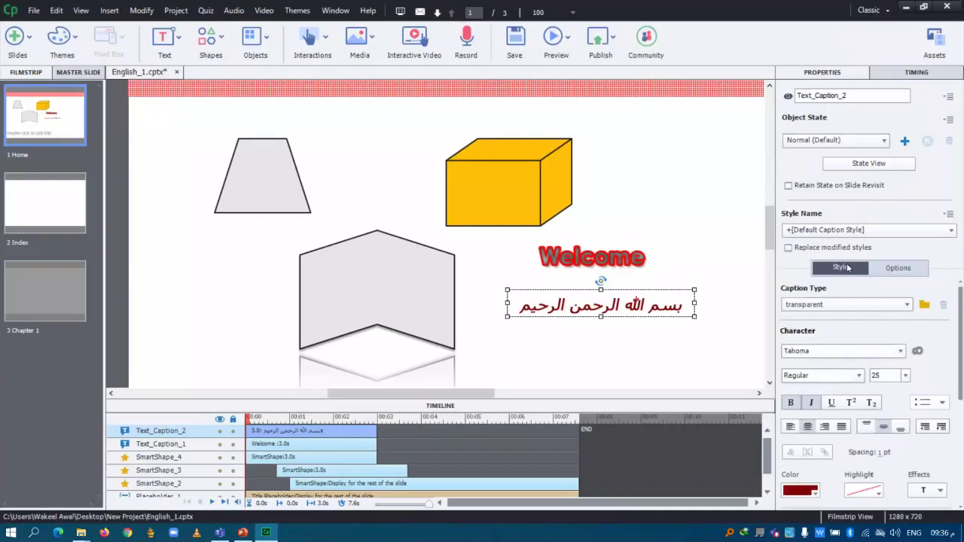
scroll(960, 392, "down", 3)
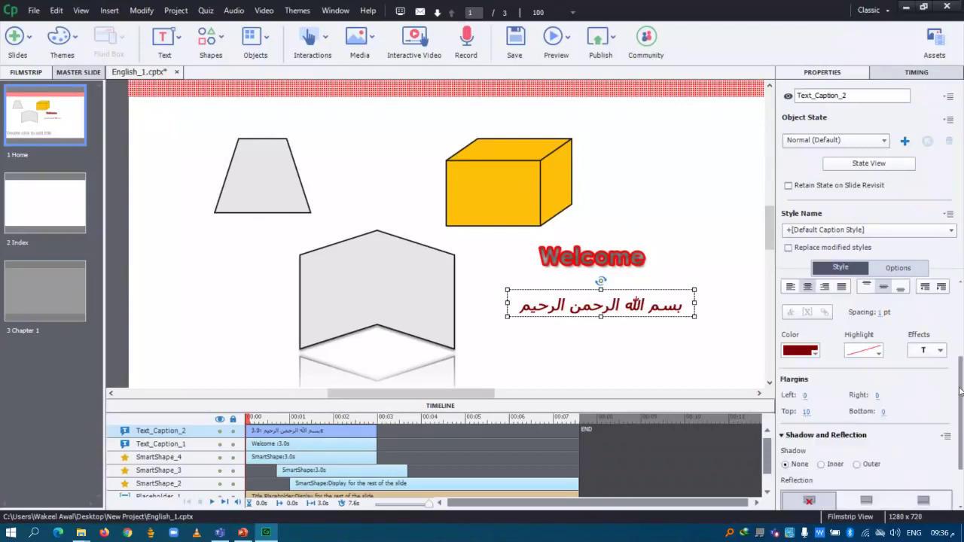
scroll(961, 390, "down", 2)
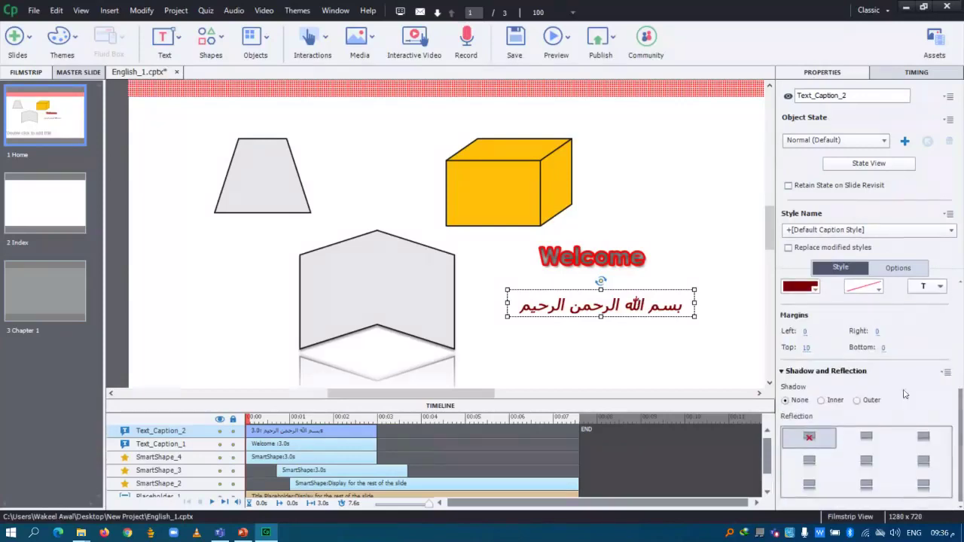
right_click(622, 307)
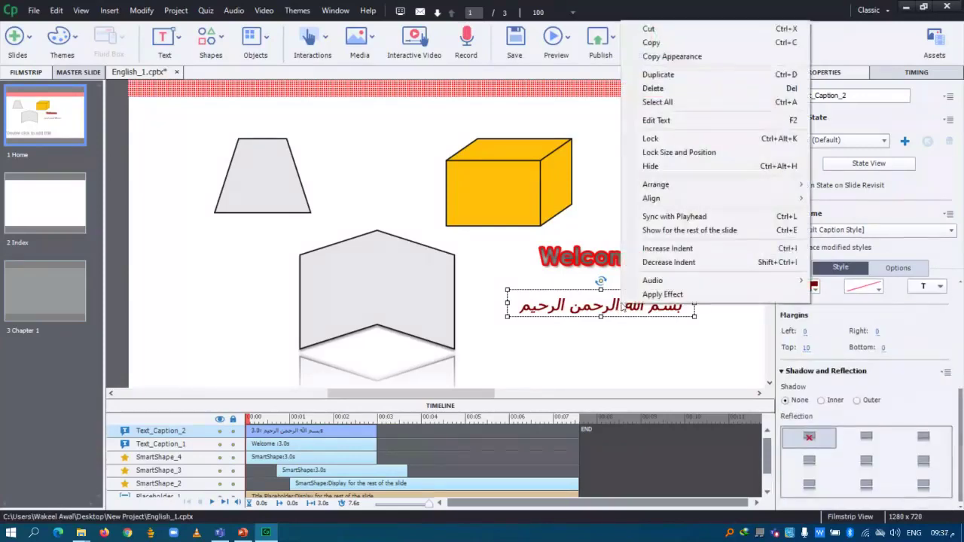
mouse_move(742, 205)
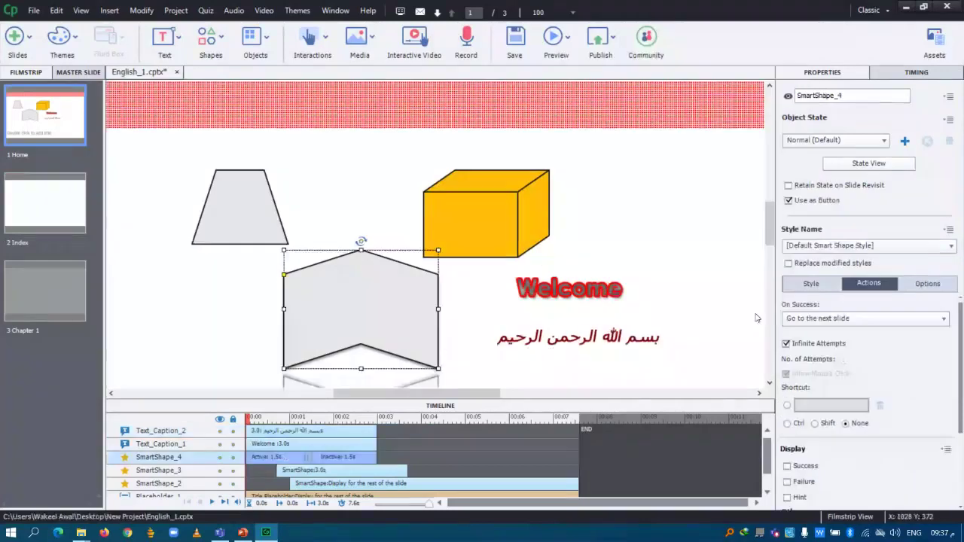
Step: Set the success action of the arrow-shaped button on the Home slide to jump to the Chapter 1 slide
left_click(889, 340)
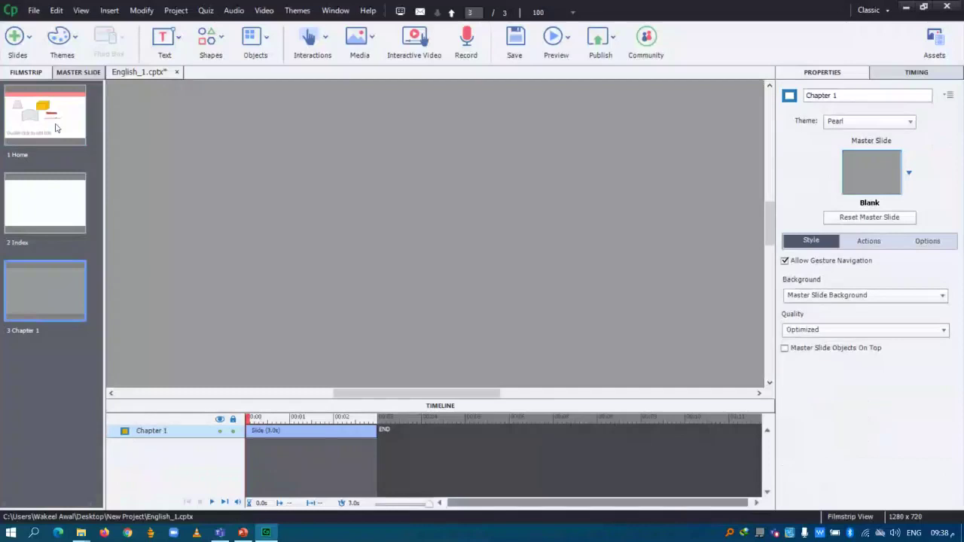
Step: Preview the project from the Home slide, test the arrow-shaped button's jump during playback, and close the preview
left_click(55, 128)
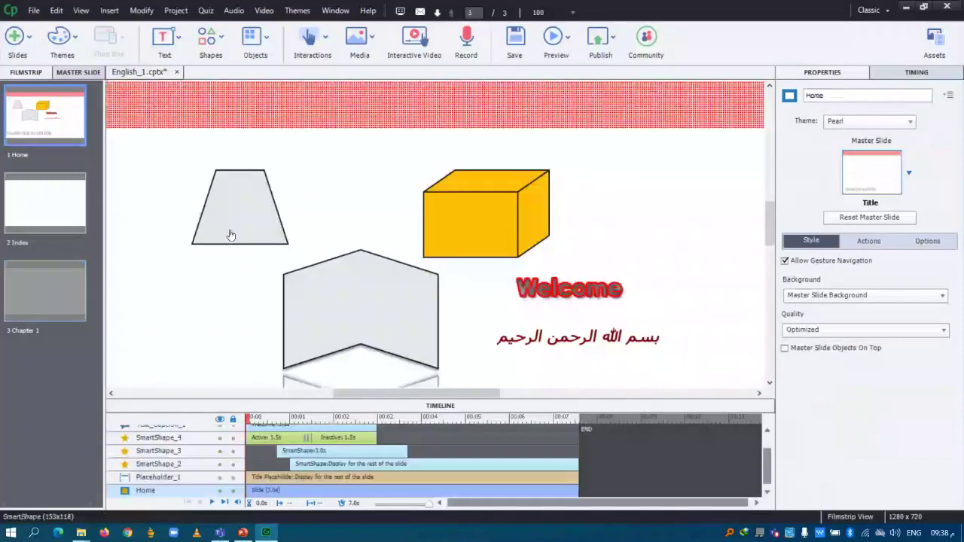
scroll(230, 236, "down", 2)
left_click(556, 38)
left_click(580, 218)
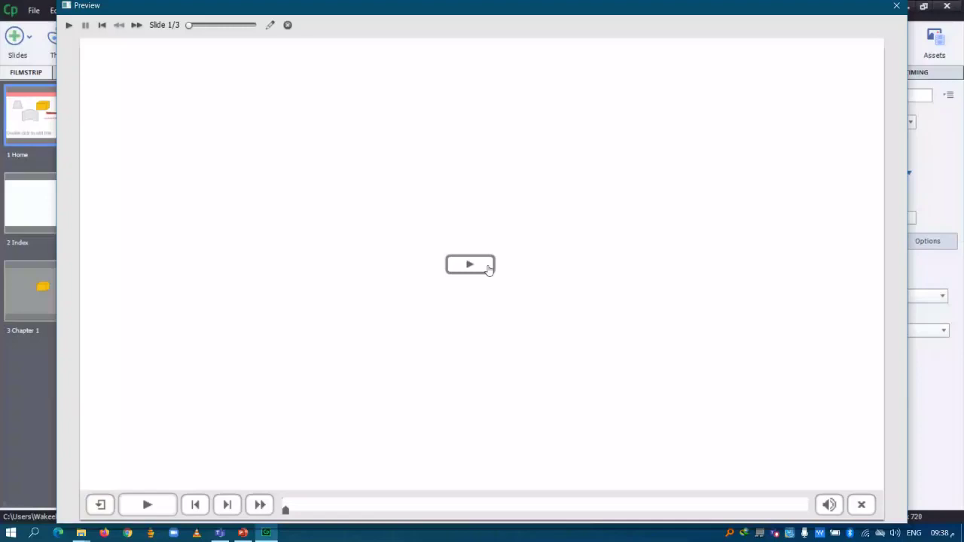
left_click(488, 270)
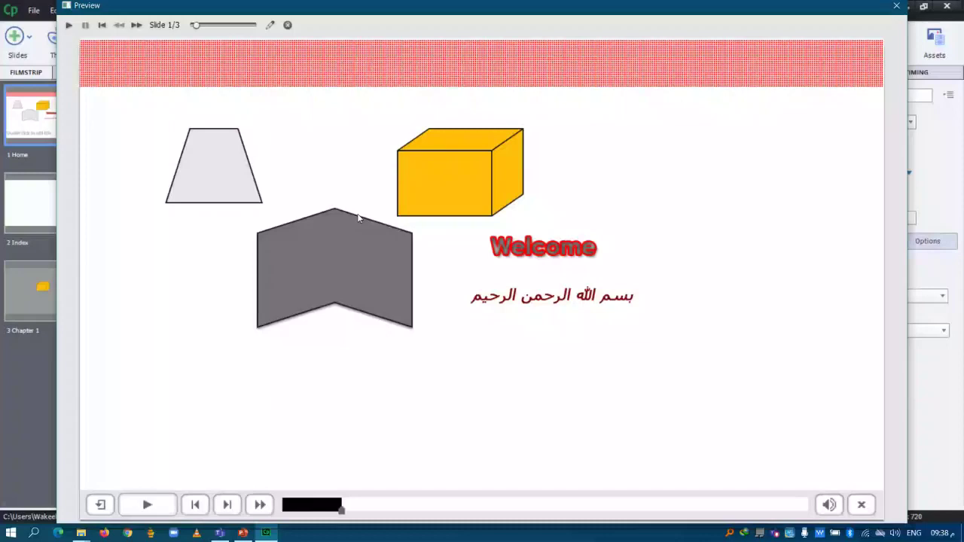
left_click(359, 218)
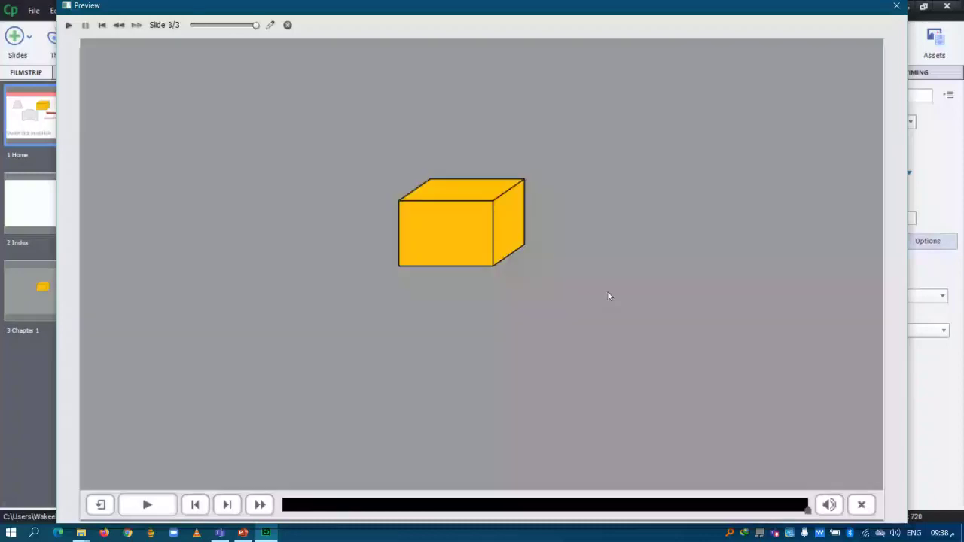
left_click(897, 7)
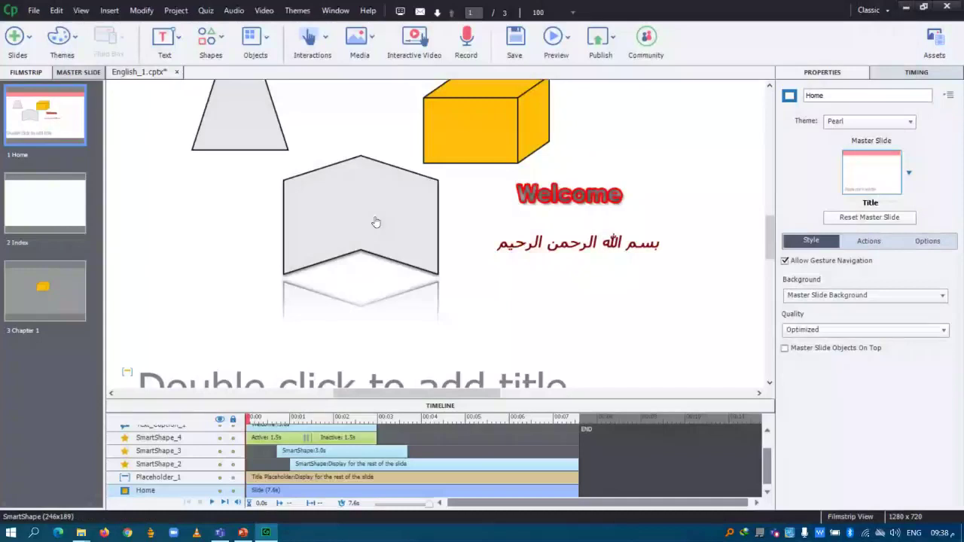
Step: Select the arrow-shaped button on the Home slide
left_click(376, 222)
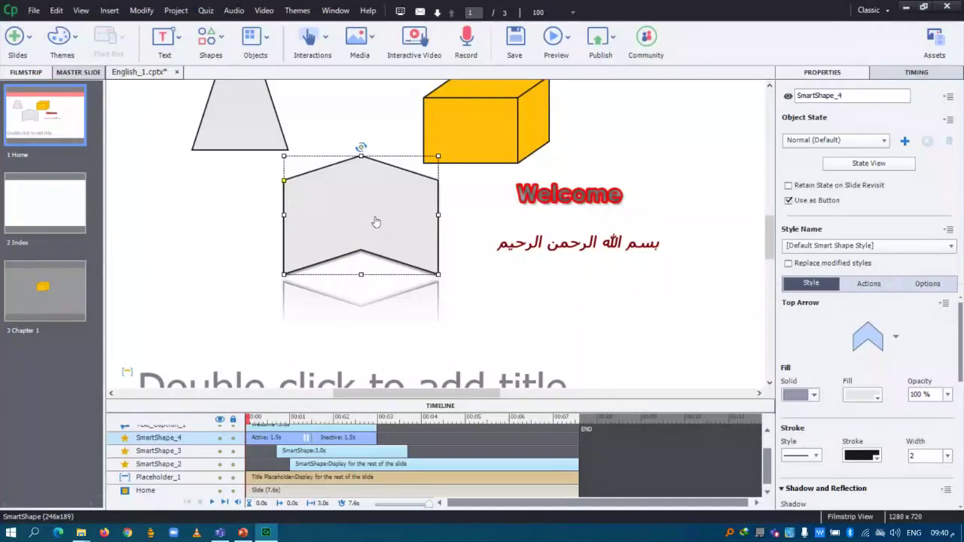
mouse_move(269, 535)
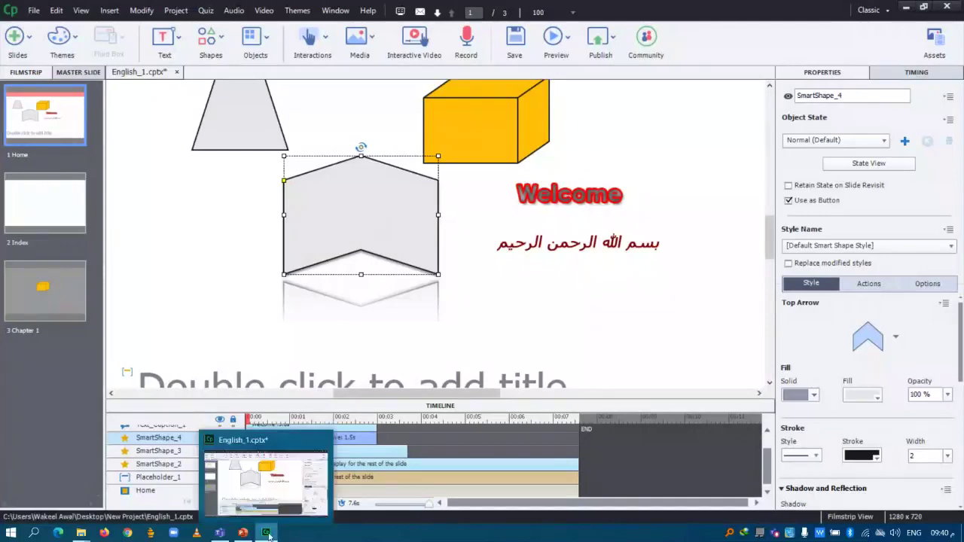